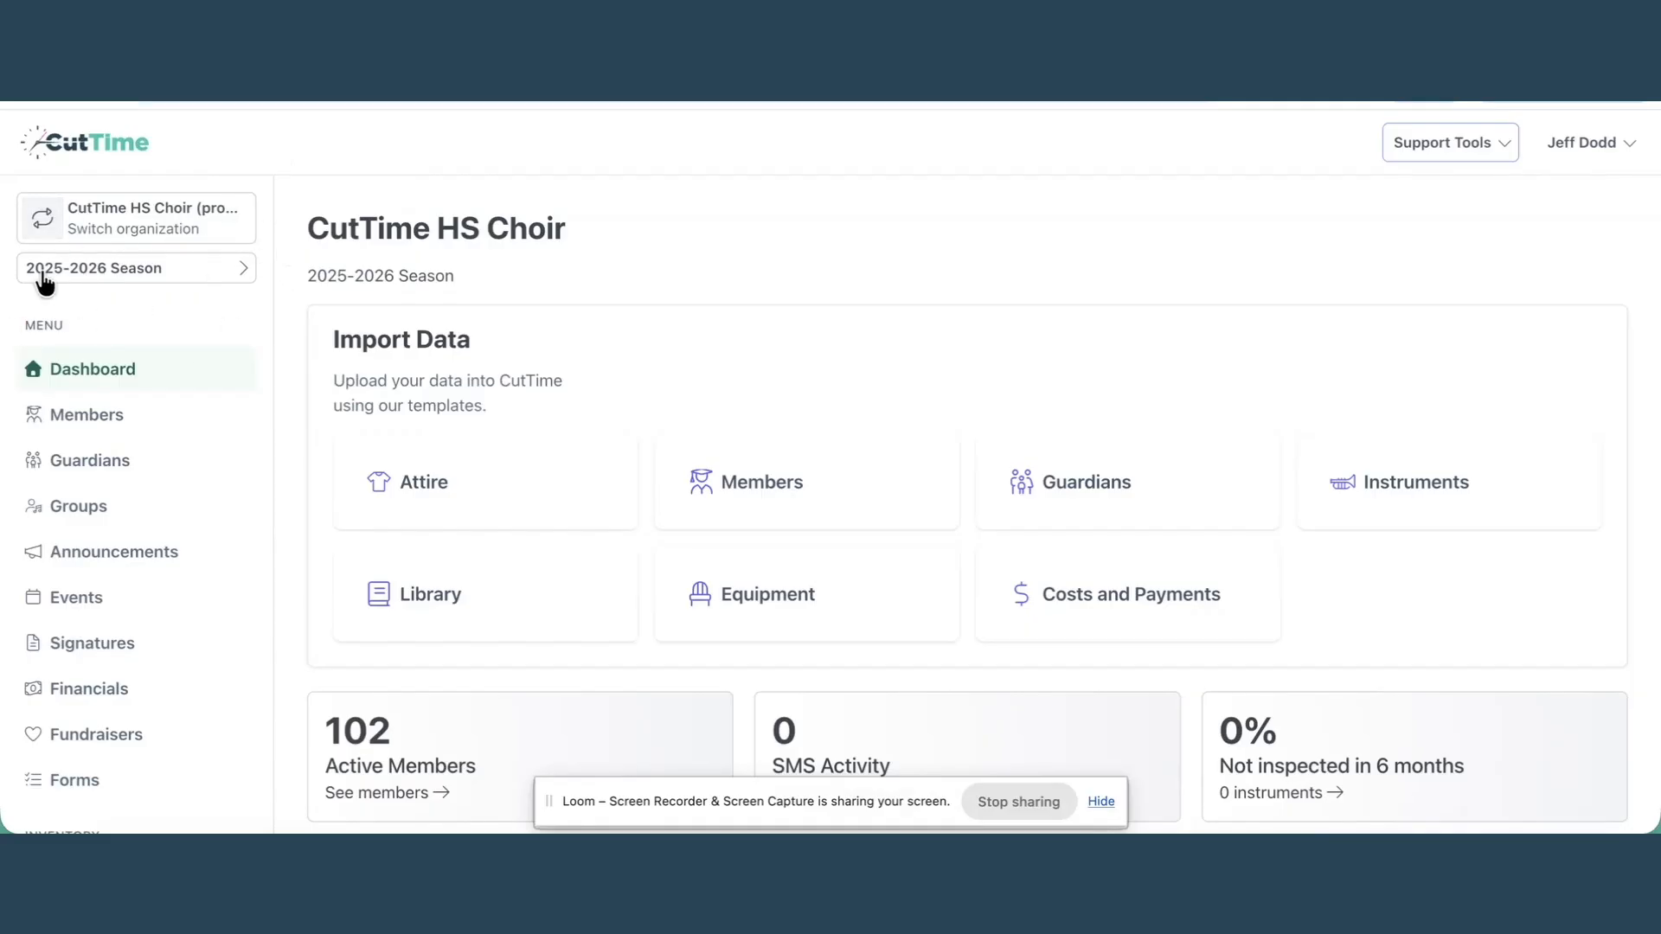
Start the season wrap-up for the 2025-2026 Season and proceed past the Getting started page
{"action": "left_click", "coordinate": [181, 274]}
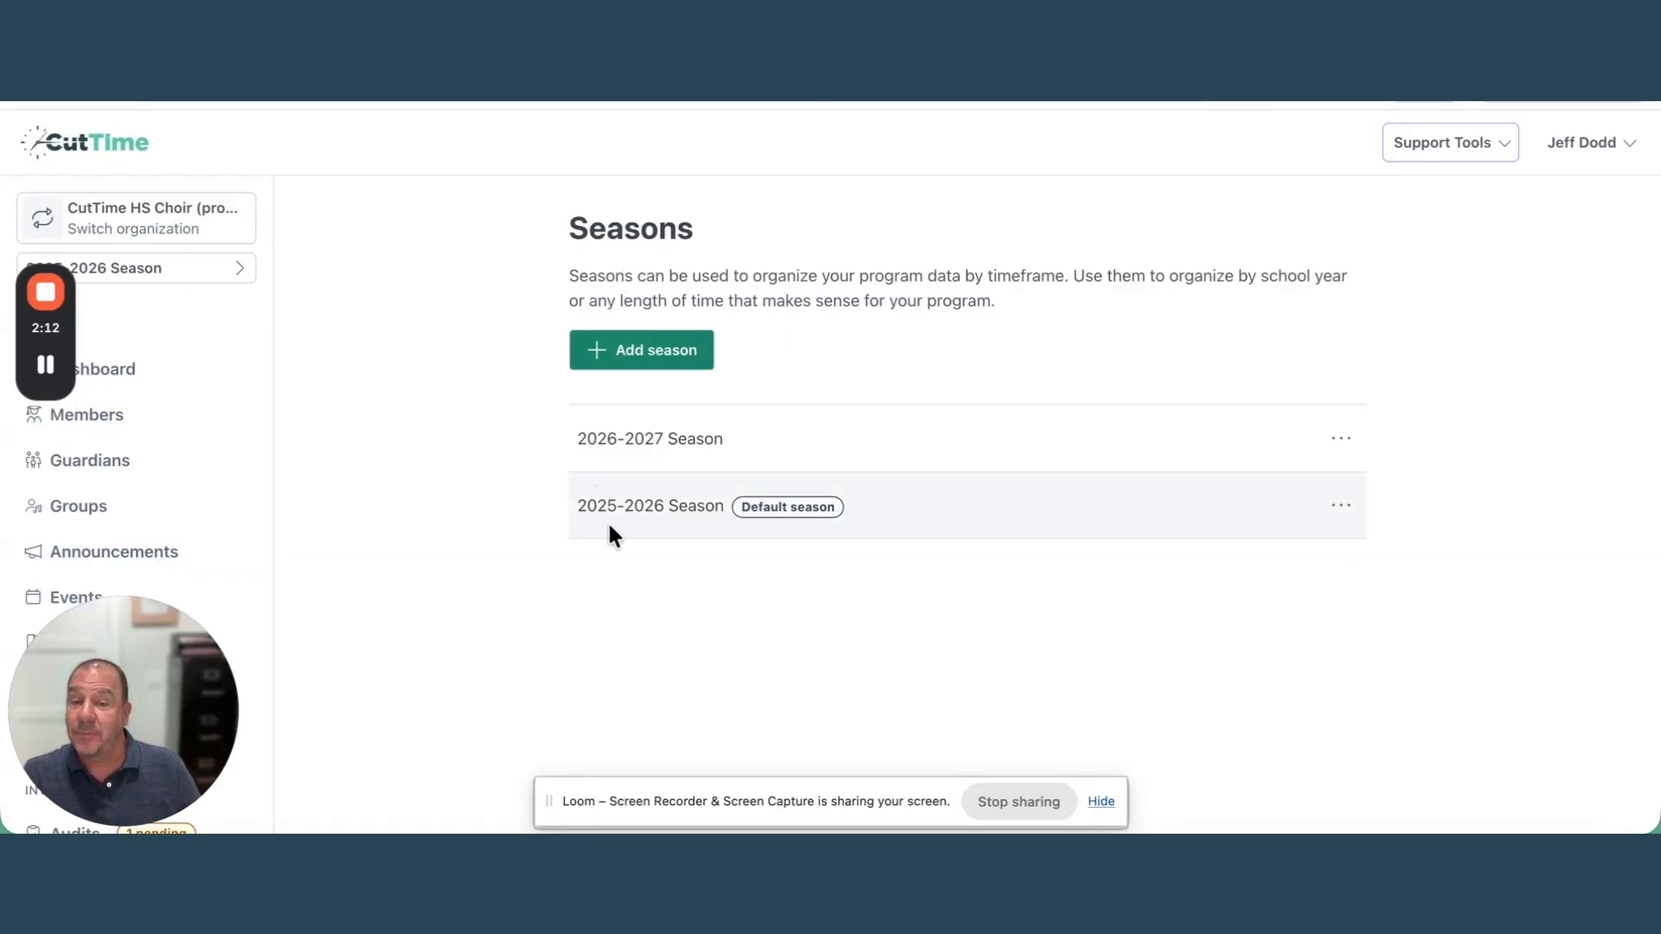
{"action": "left_click", "coordinate": [1343, 510]}
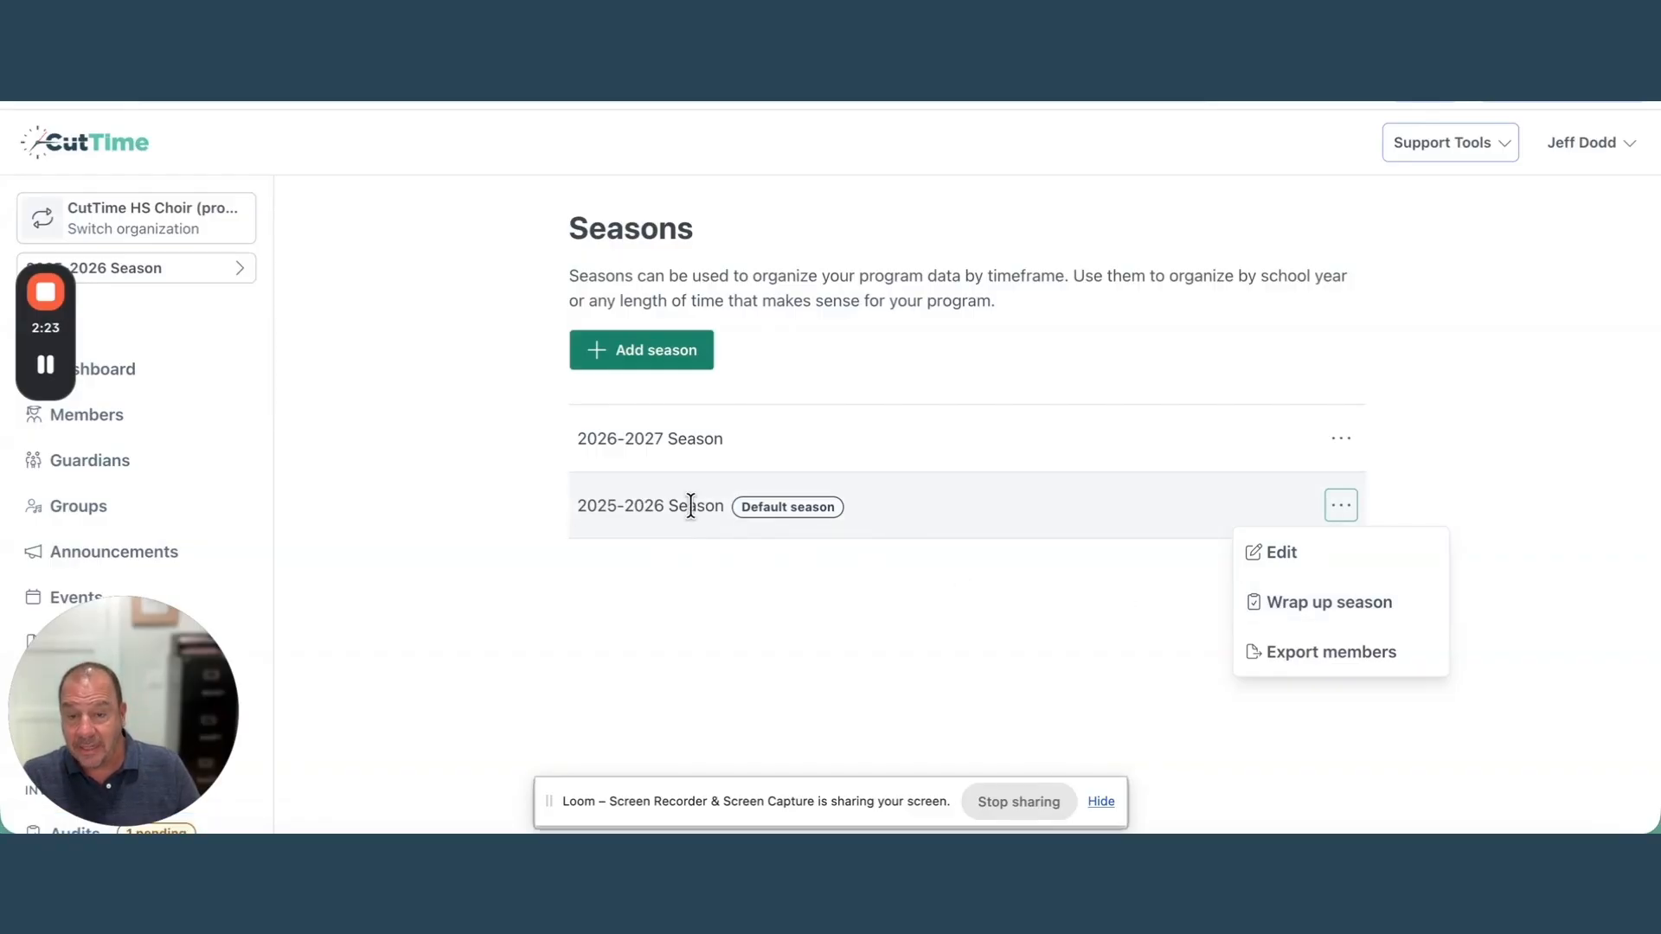
{"action": "left_click", "coordinate": [1371, 609]}
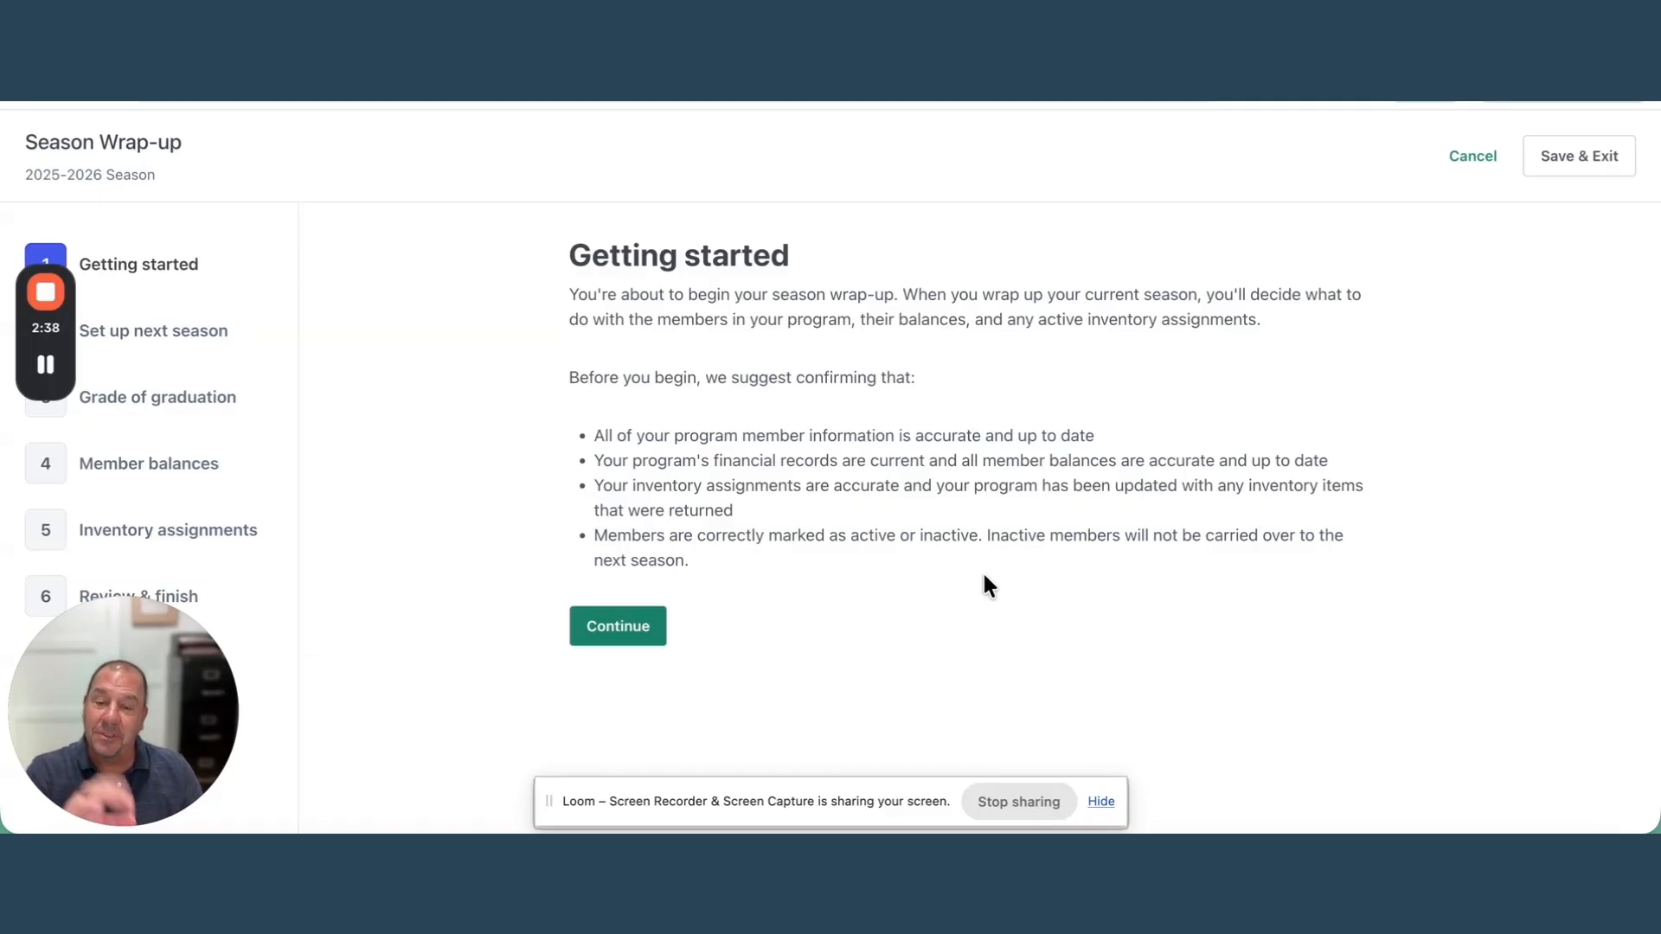
{"action": "left_click", "coordinate": [618, 626]}
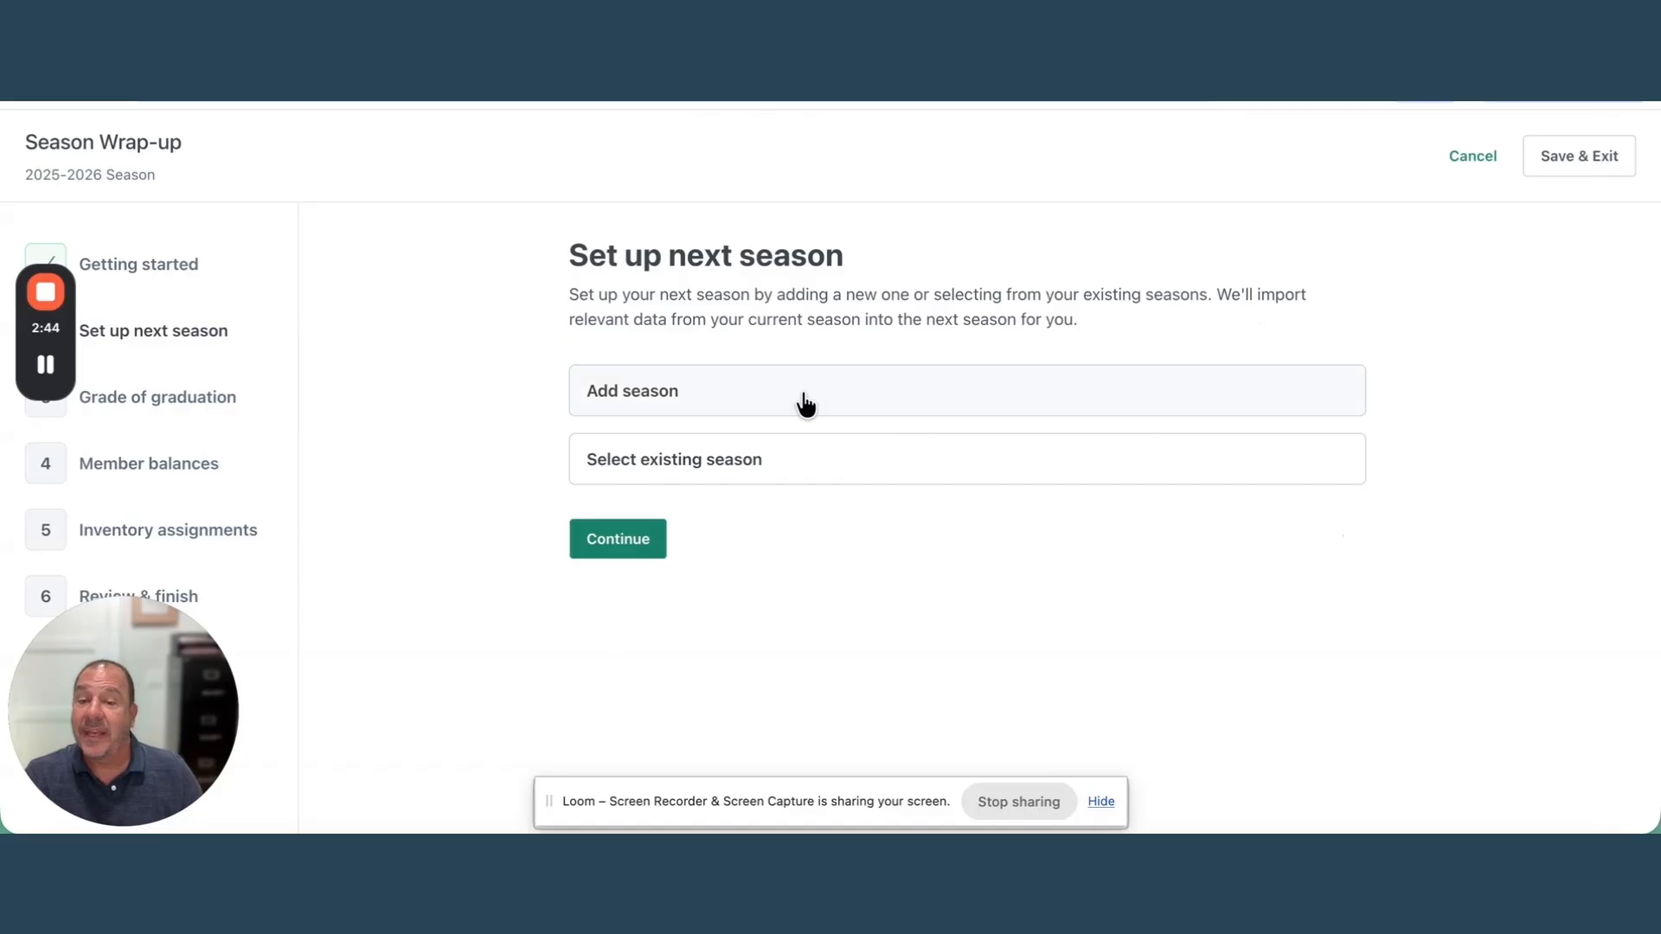
Try to add a new next season named 2026-2027 Season with a start date of 05/20/2026
{"action": "left_click", "coordinate": [695, 403]}
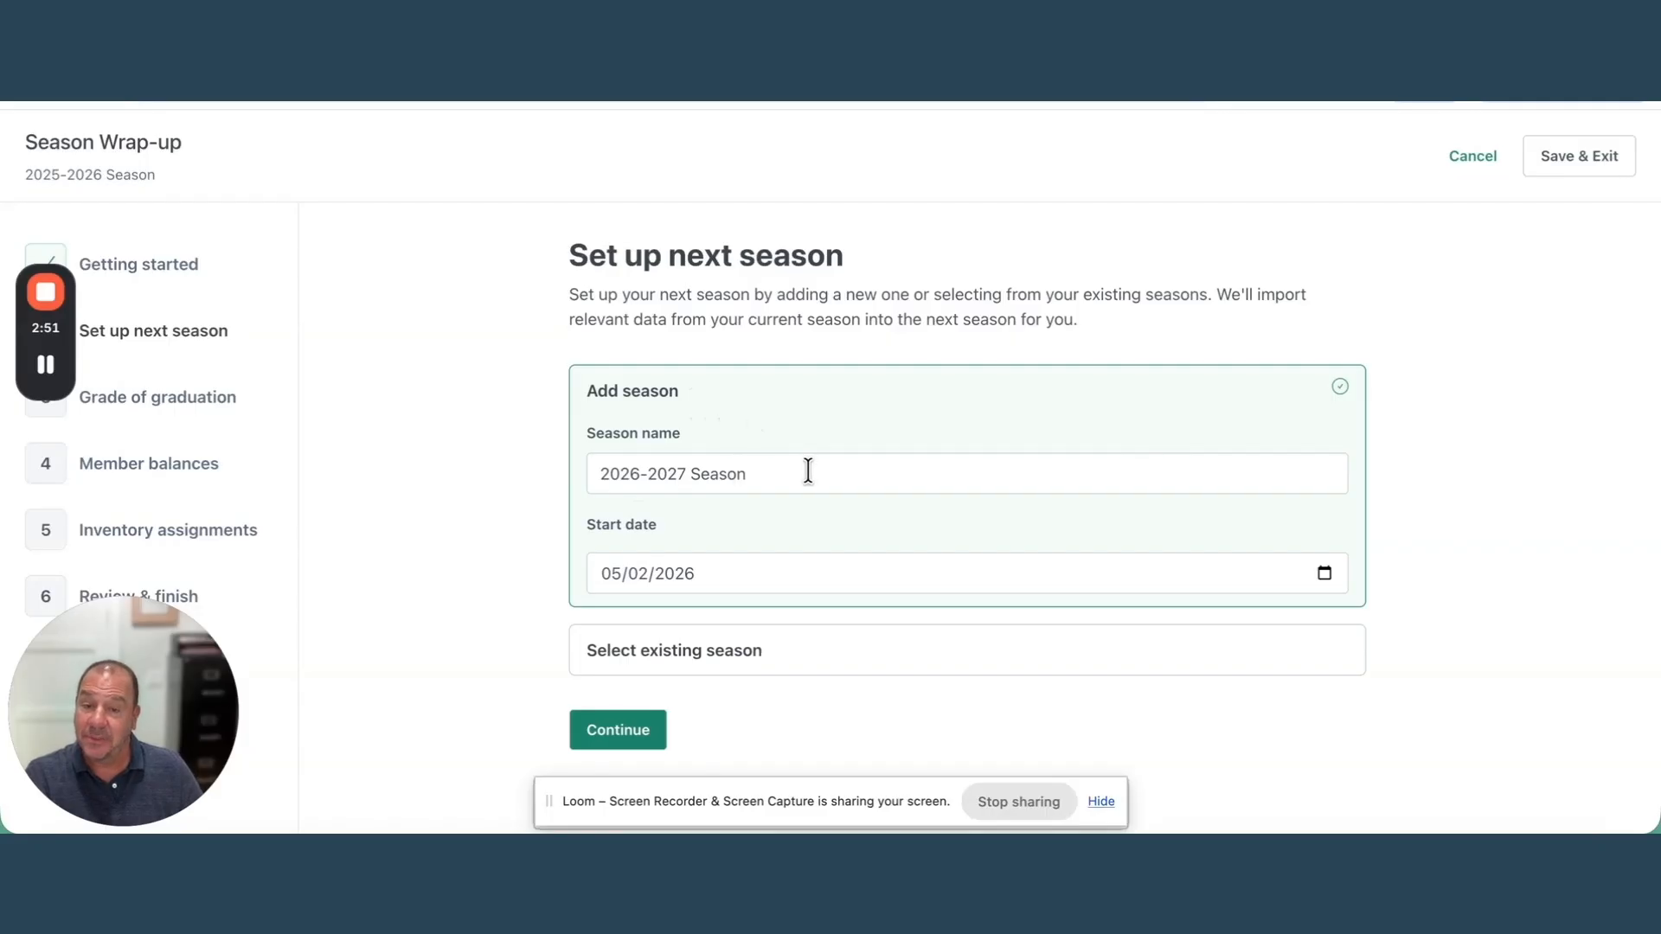
{"action": "left_click", "coordinate": [641, 573]}
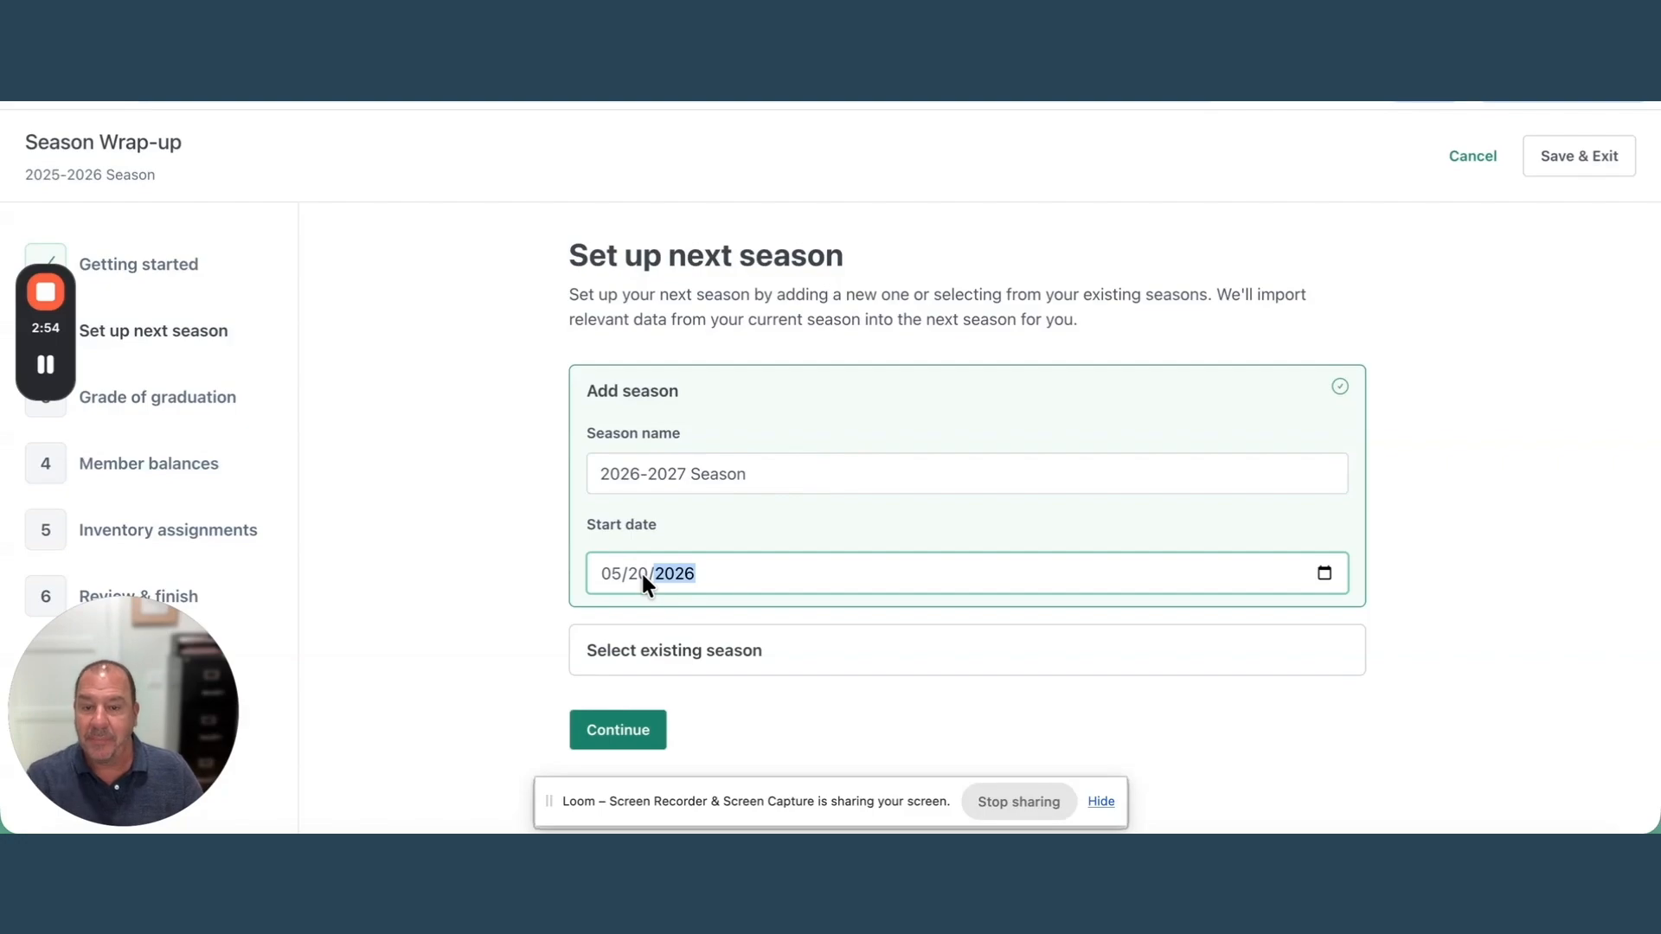
{"action": "left_click", "coordinate": [637, 738]}
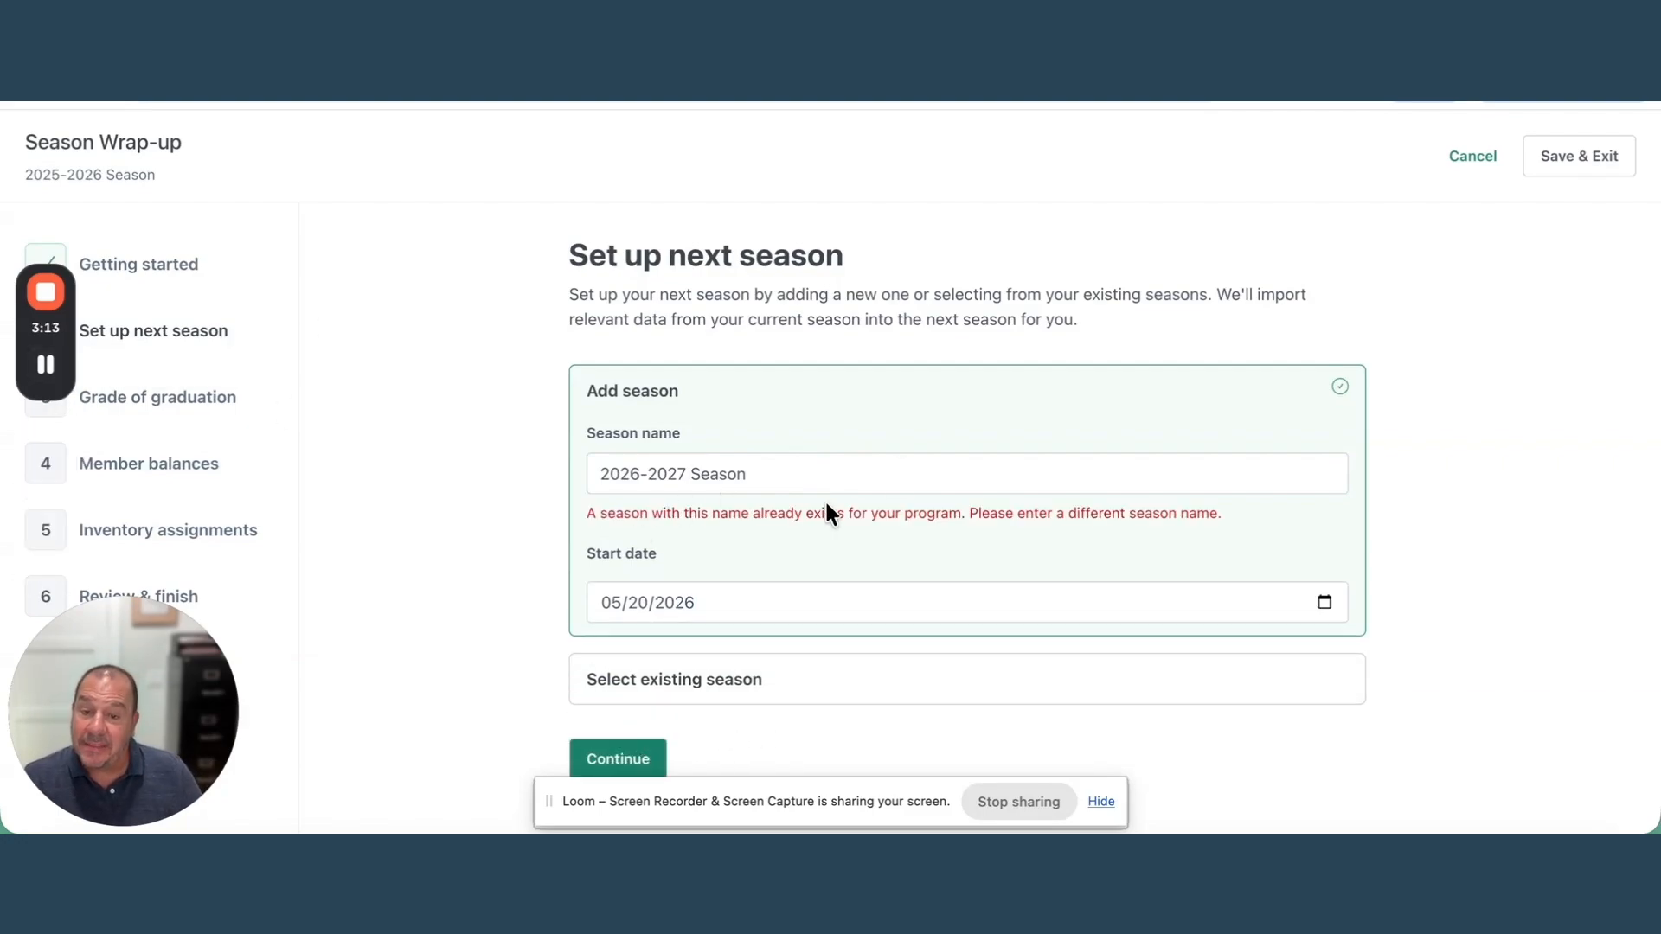
Choose the existing 2026-2027 Season as the next season and continue
{"action": "left_click", "coordinate": [741, 684]}
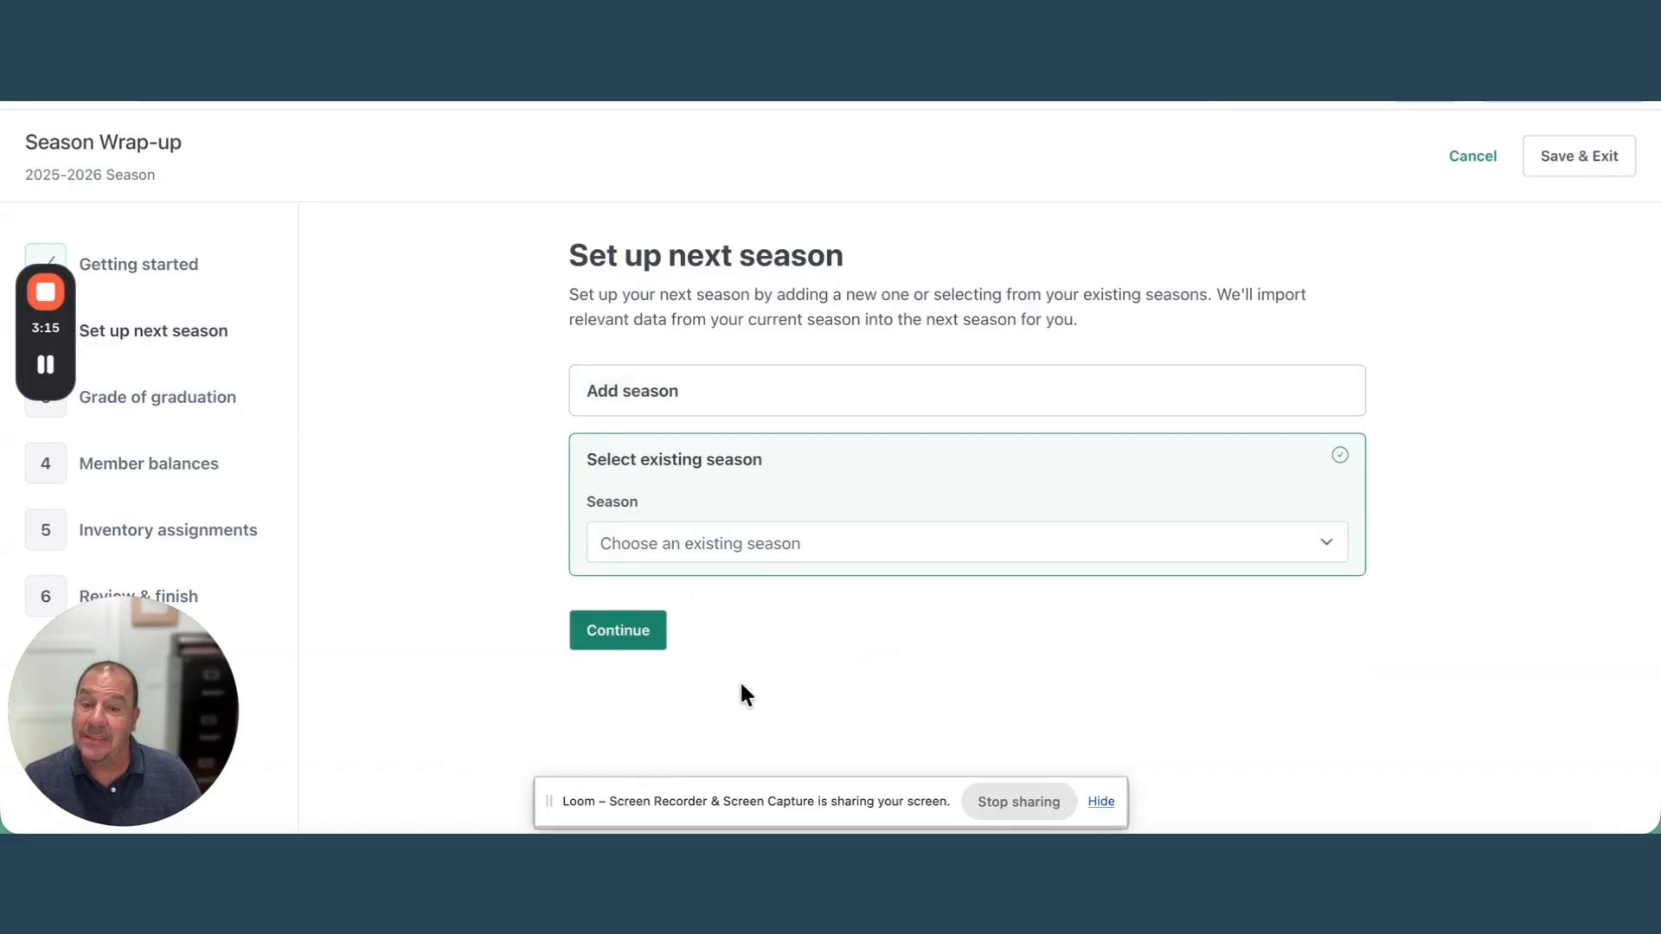
{"action": "left_click", "coordinate": [874, 545]}
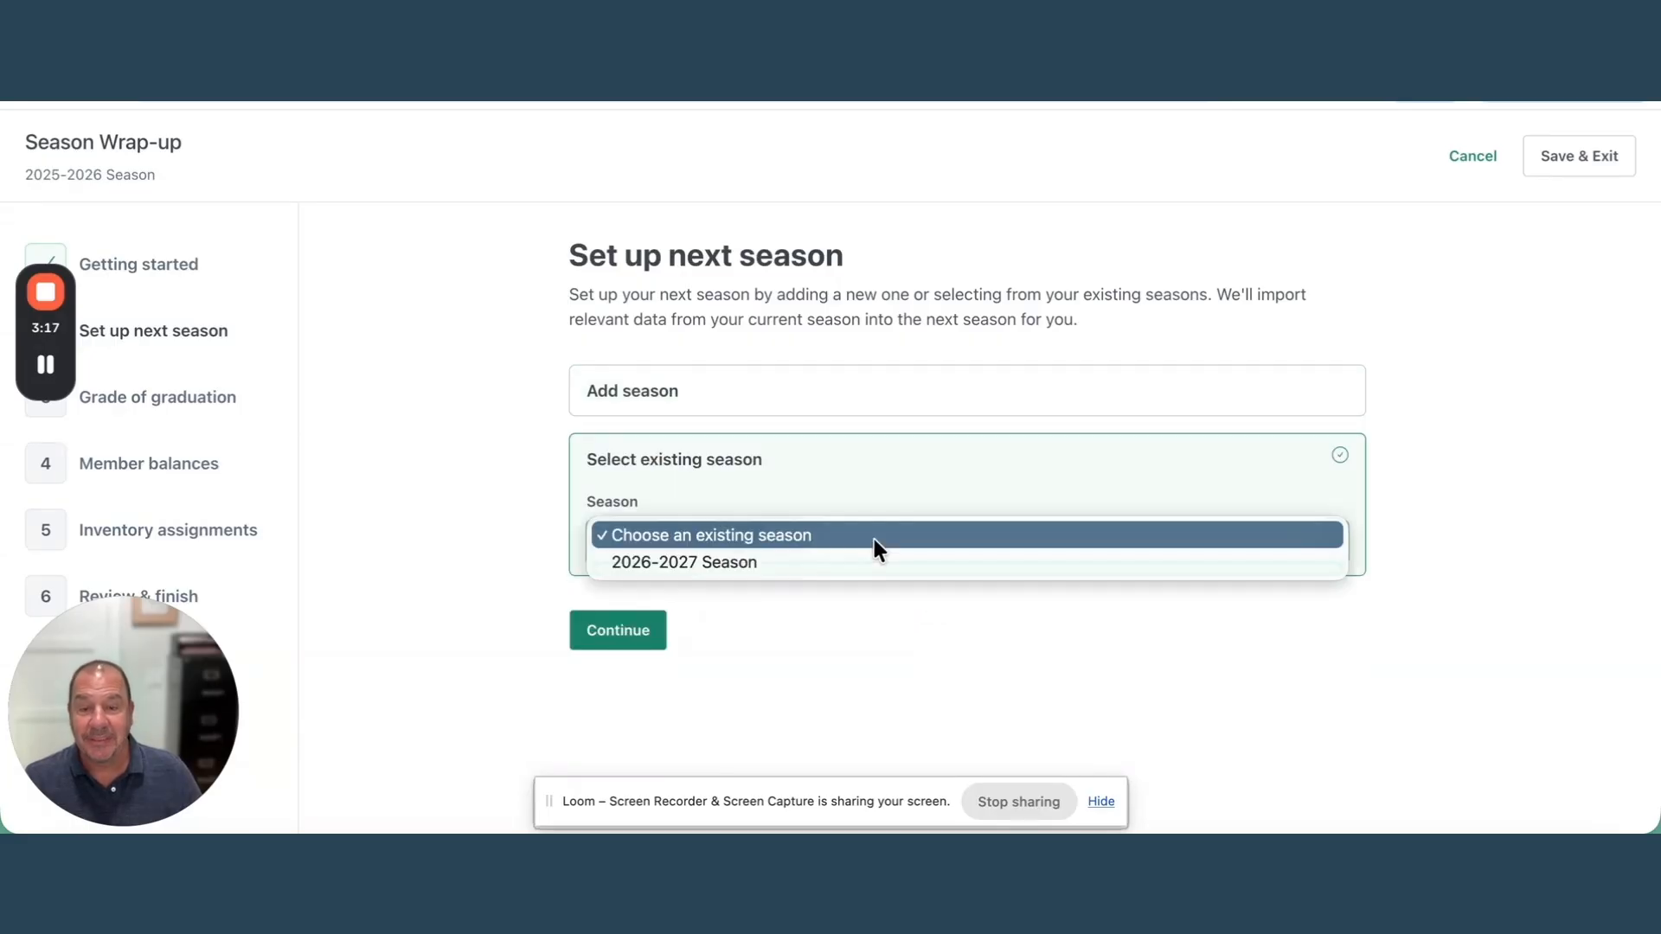
{"action": "left_click", "coordinate": [762, 563]}
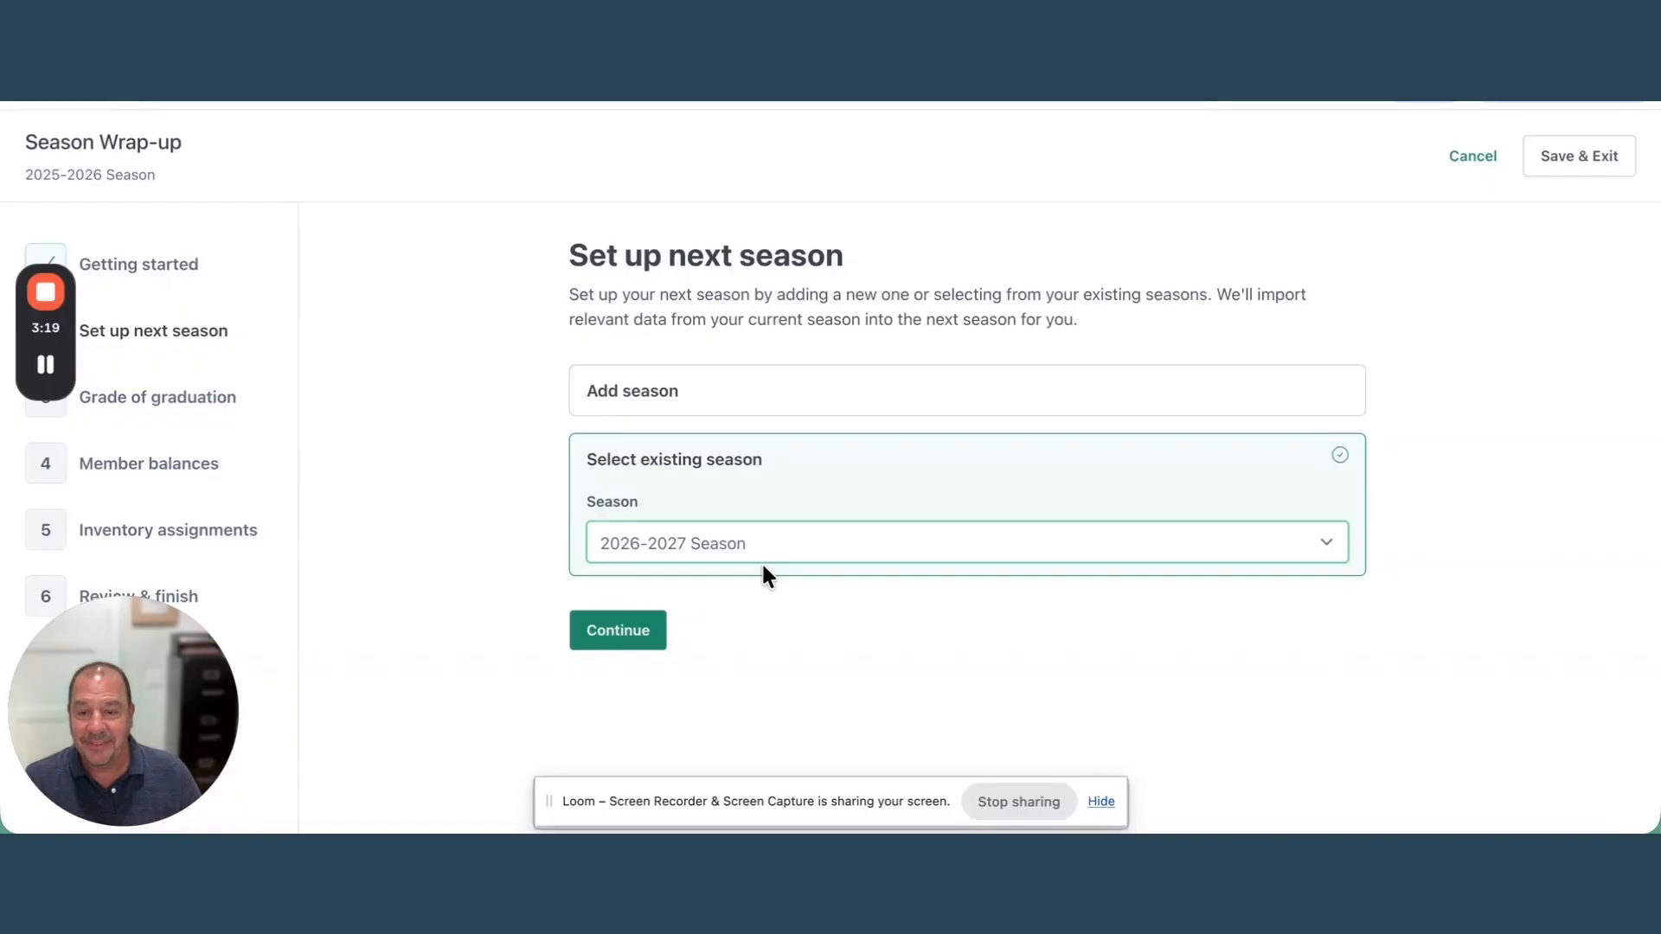
{"action": "left_click", "coordinate": [627, 630]}
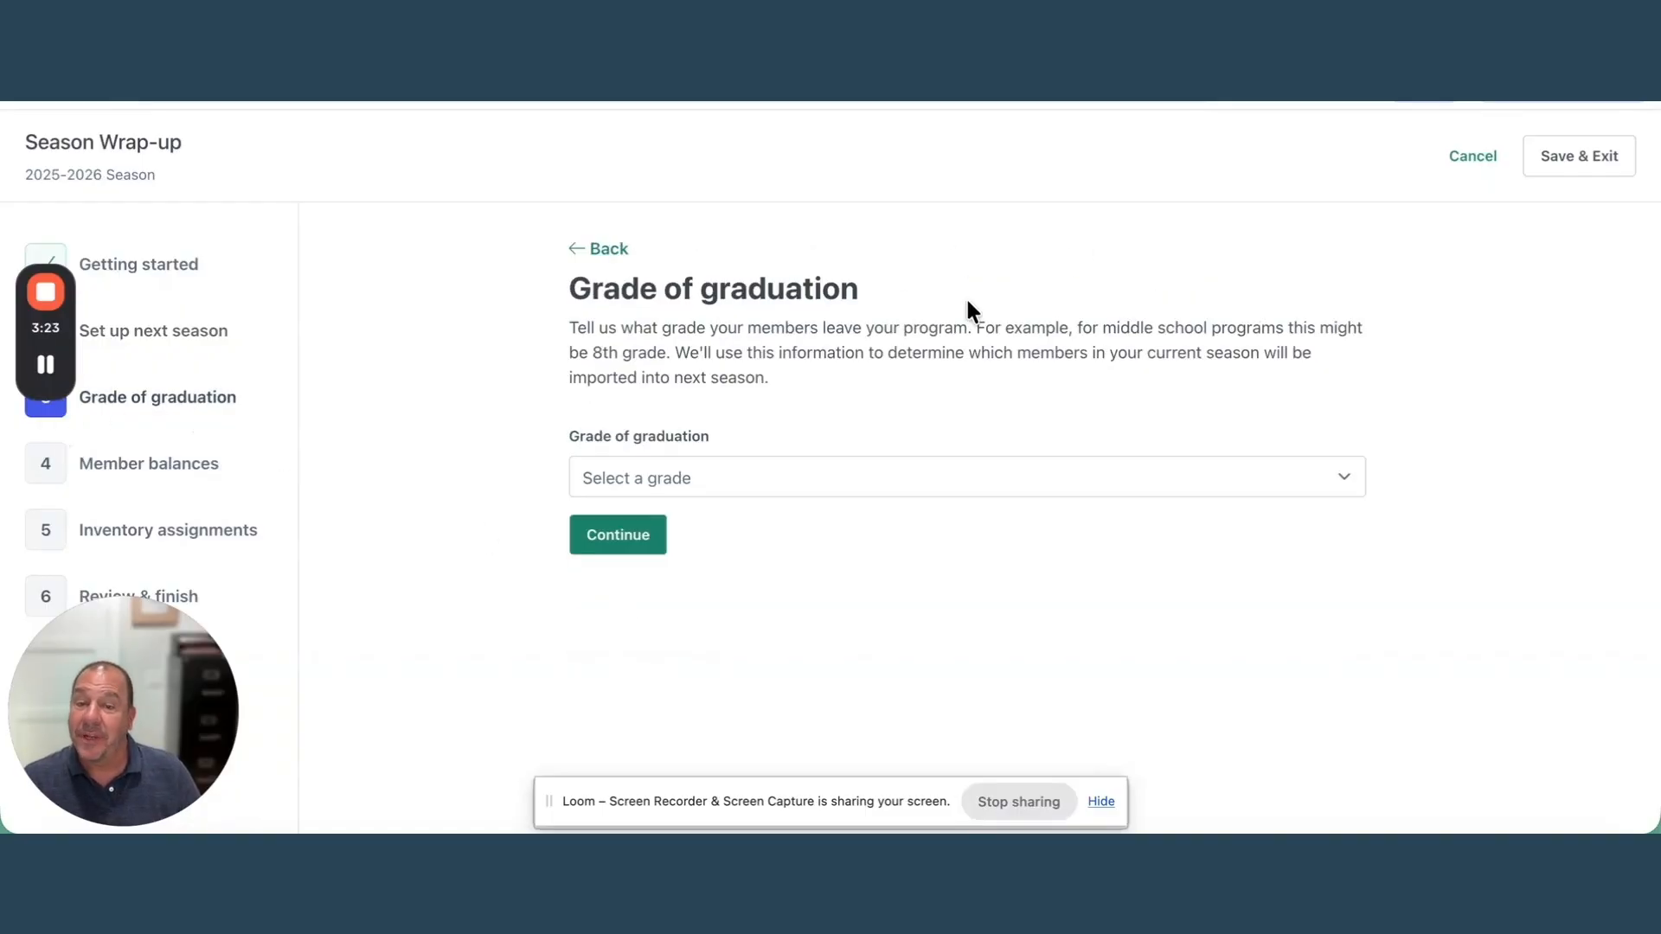
Set the grade of graduation to 12th Grade and continue to the member balances
{"action": "left_click", "coordinate": [936, 485]}
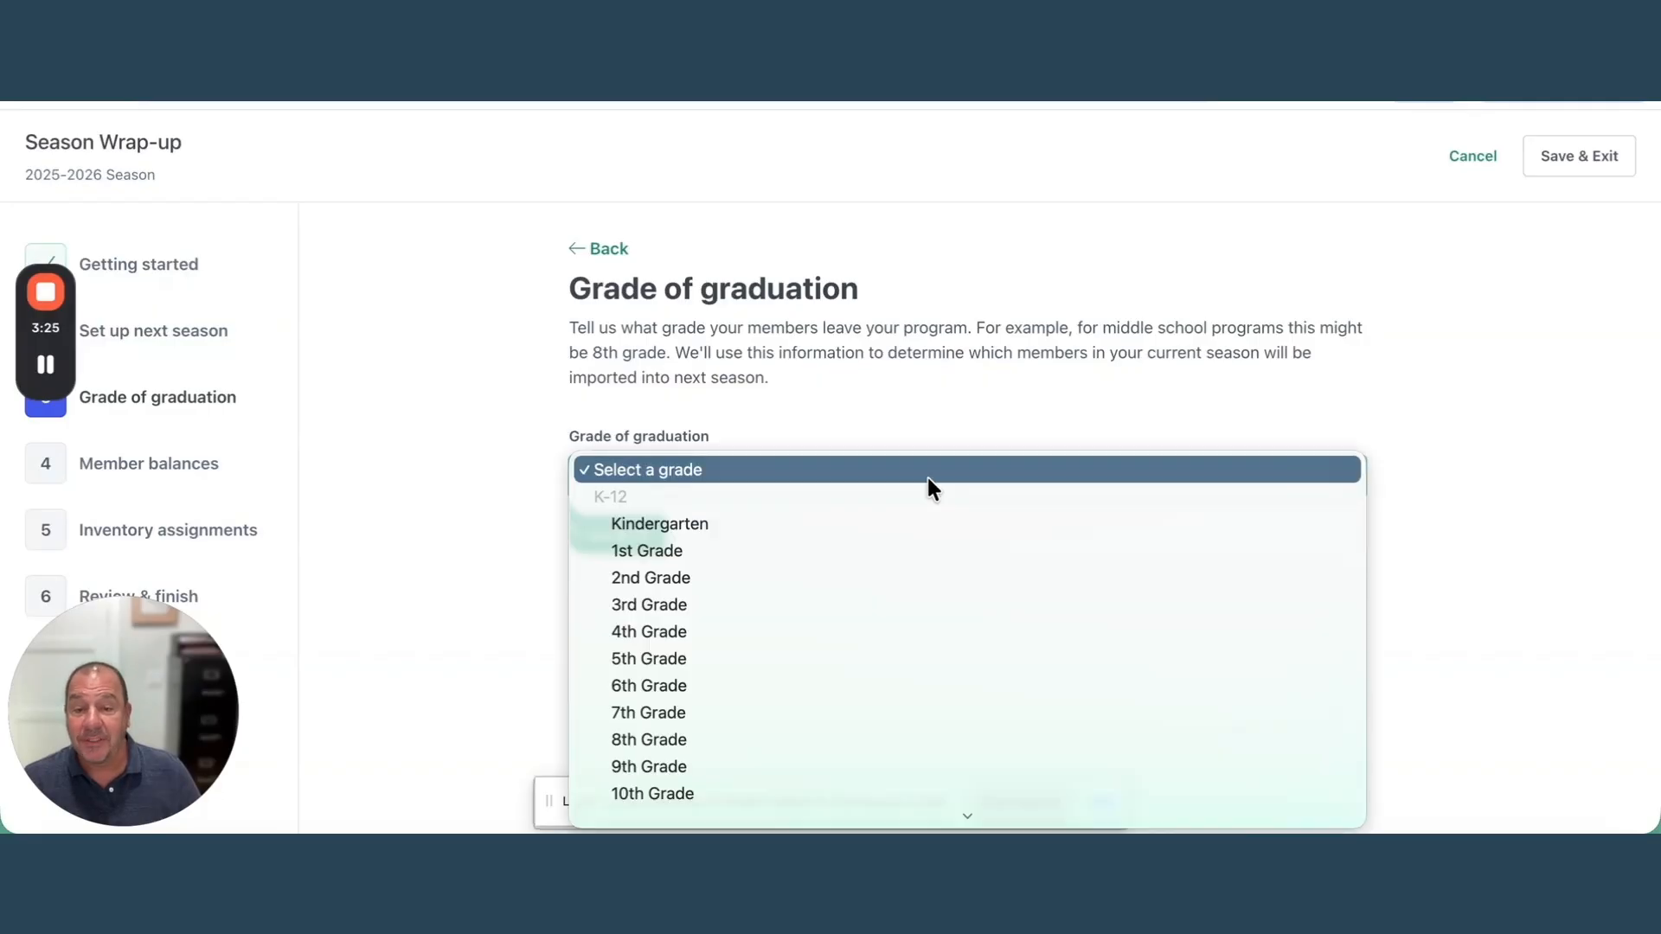
{"action": "scroll", "coordinate": [819, 610], "scroll_direction": "down", "scroll_amount": 3}
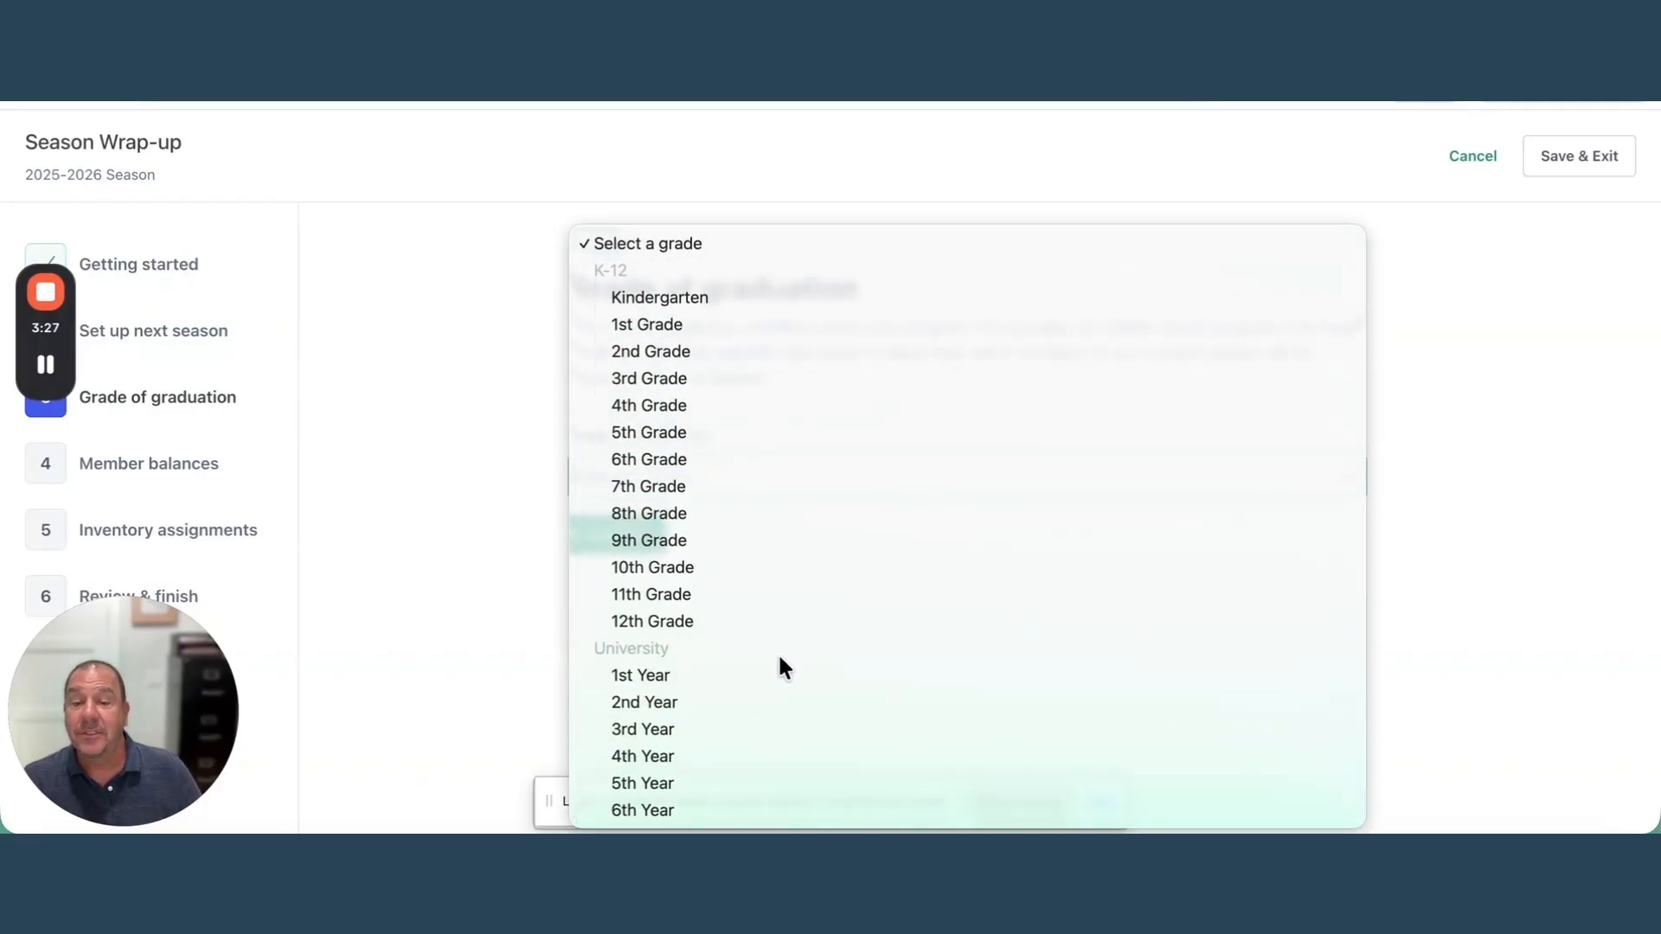
{"action": "left_click", "coordinate": [709, 621]}
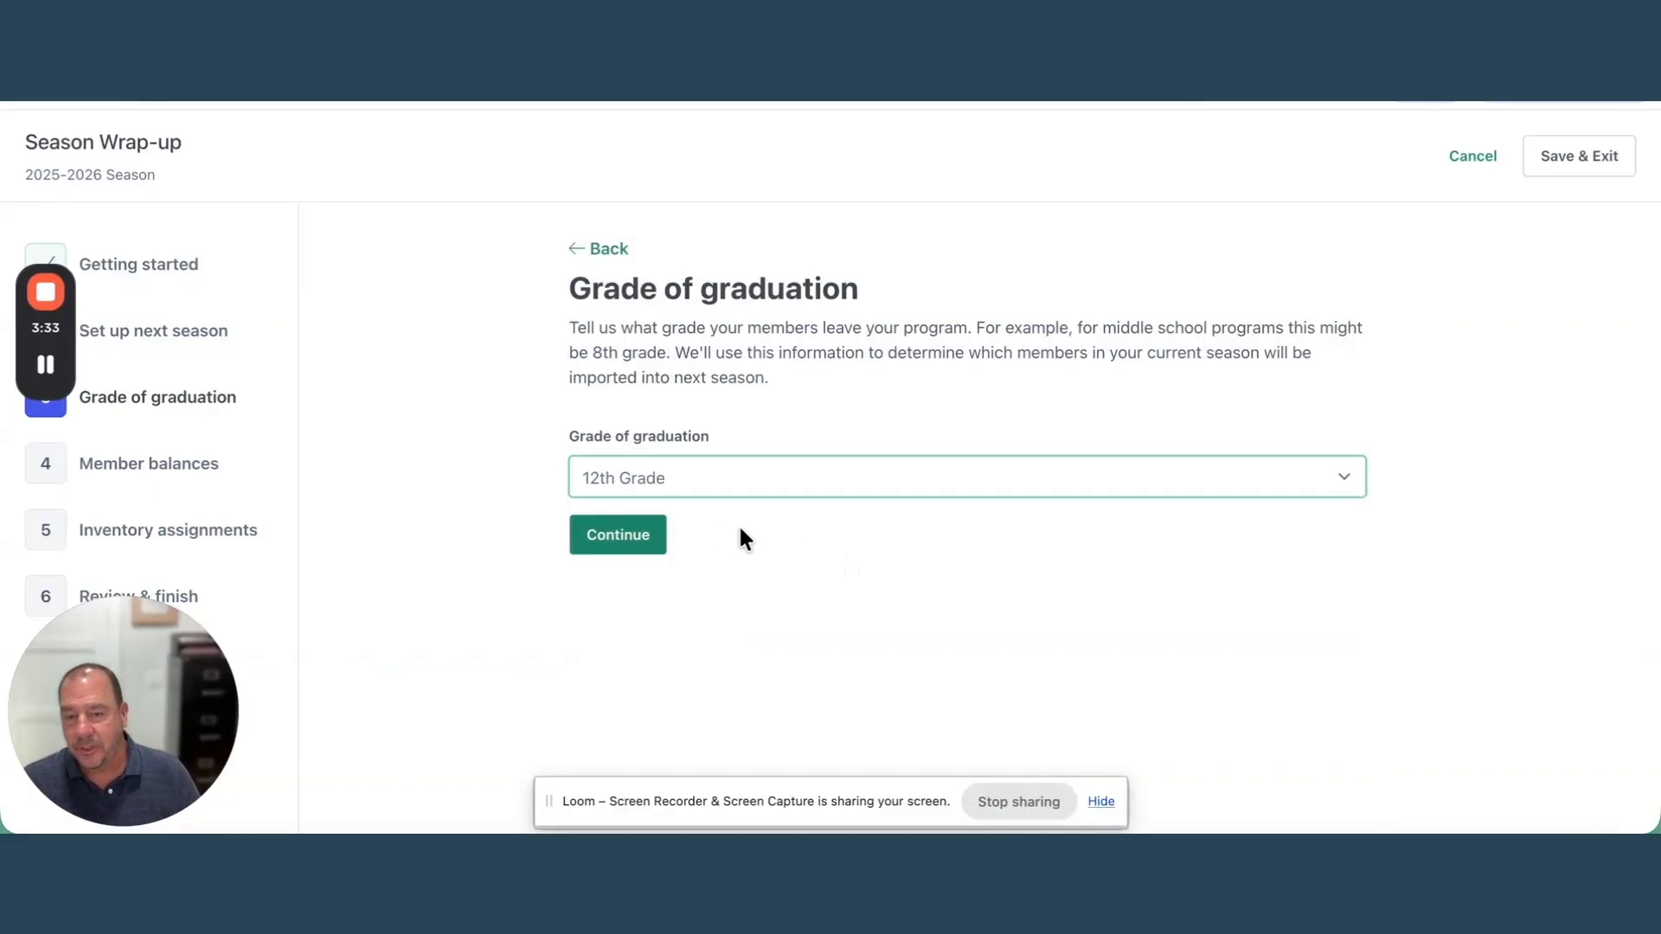
{"action": "left_click", "coordinate": [617, 534]}
Choose Carry over for continuing members with due balances and for continuing members with credits
{"action": "scroll", "coordinate": [625, 529], "scroll_direction": "up", "scroll_amount": 10}
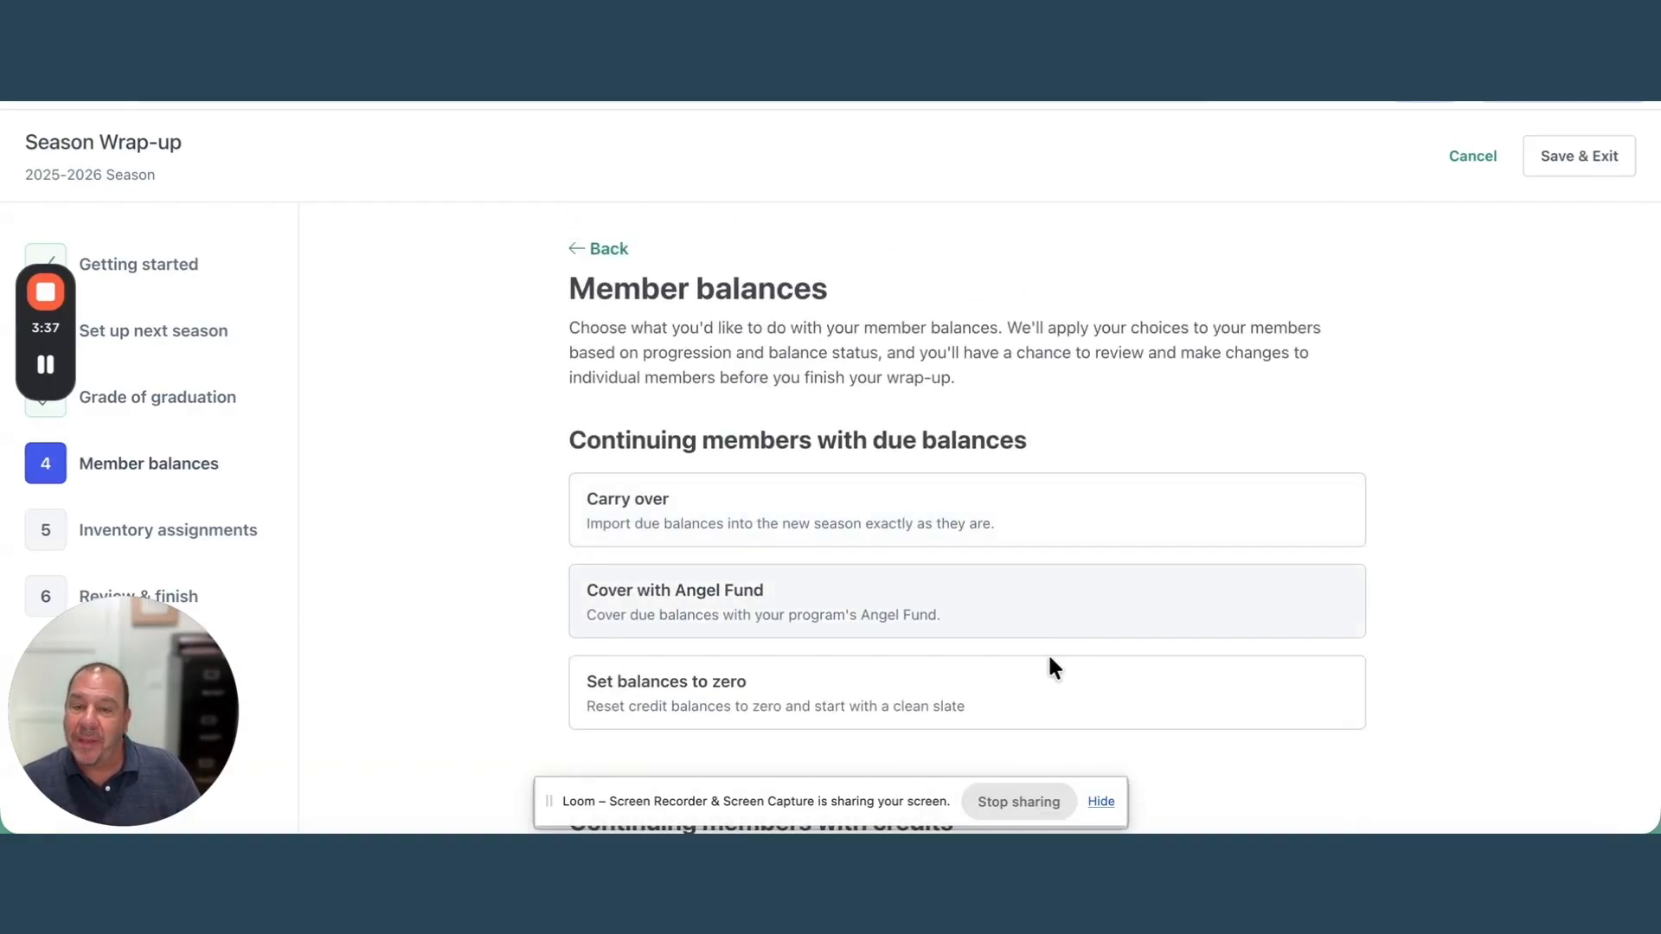
{"action": "scroll", "coordinate": [1179, 400], "scroll_direction": "down", "scroll_amount": 3}
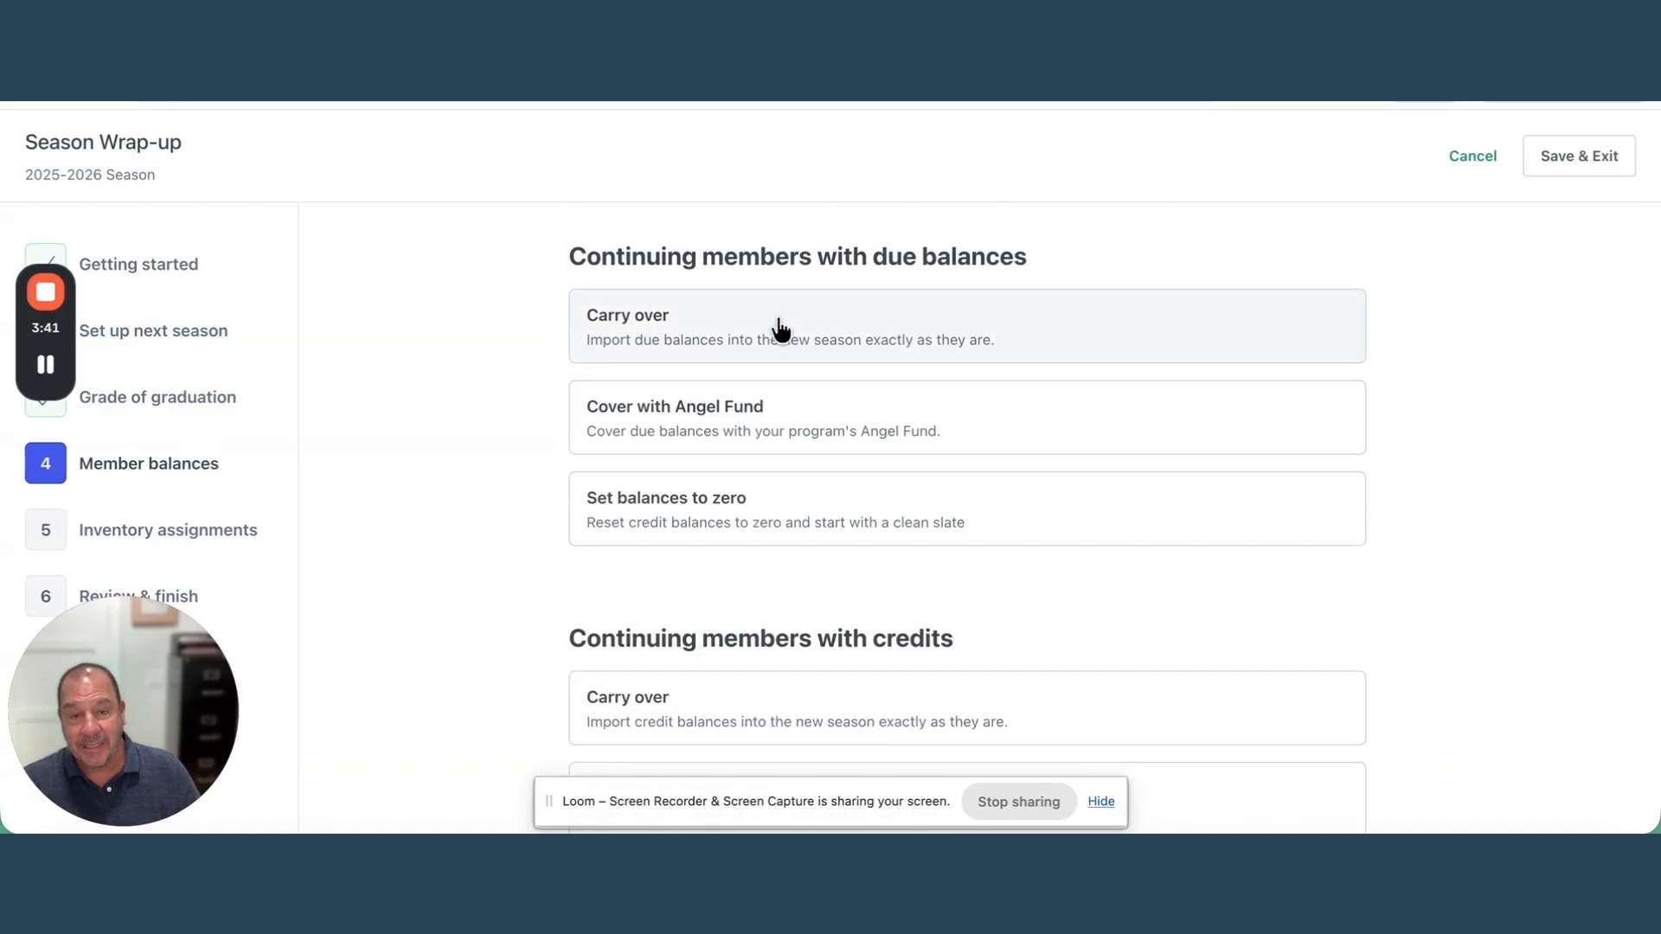
{"action": "left_click", "coordinate": [780, 330]}
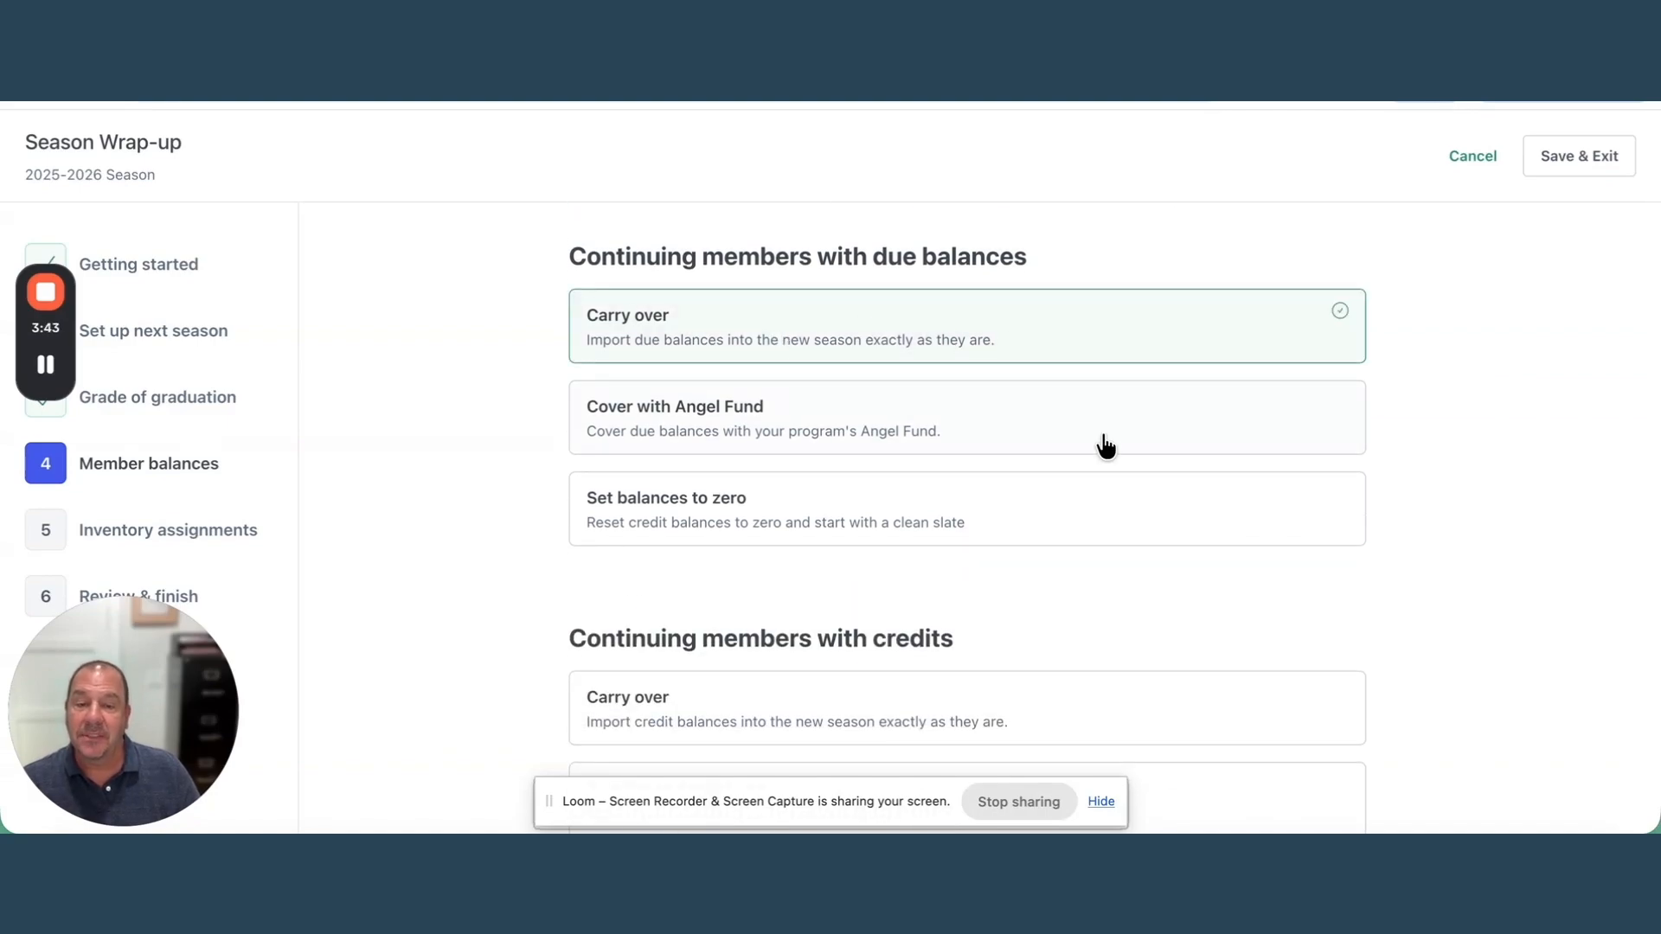
{"action": "scroll", "coordinate": [1101, 515], "scroll_direction": "down", "scroll_amount": 2}
{"action": "scroll", "coordinate": [1099, 516], "scroll_direction": "down", "scroll_amount": 2}
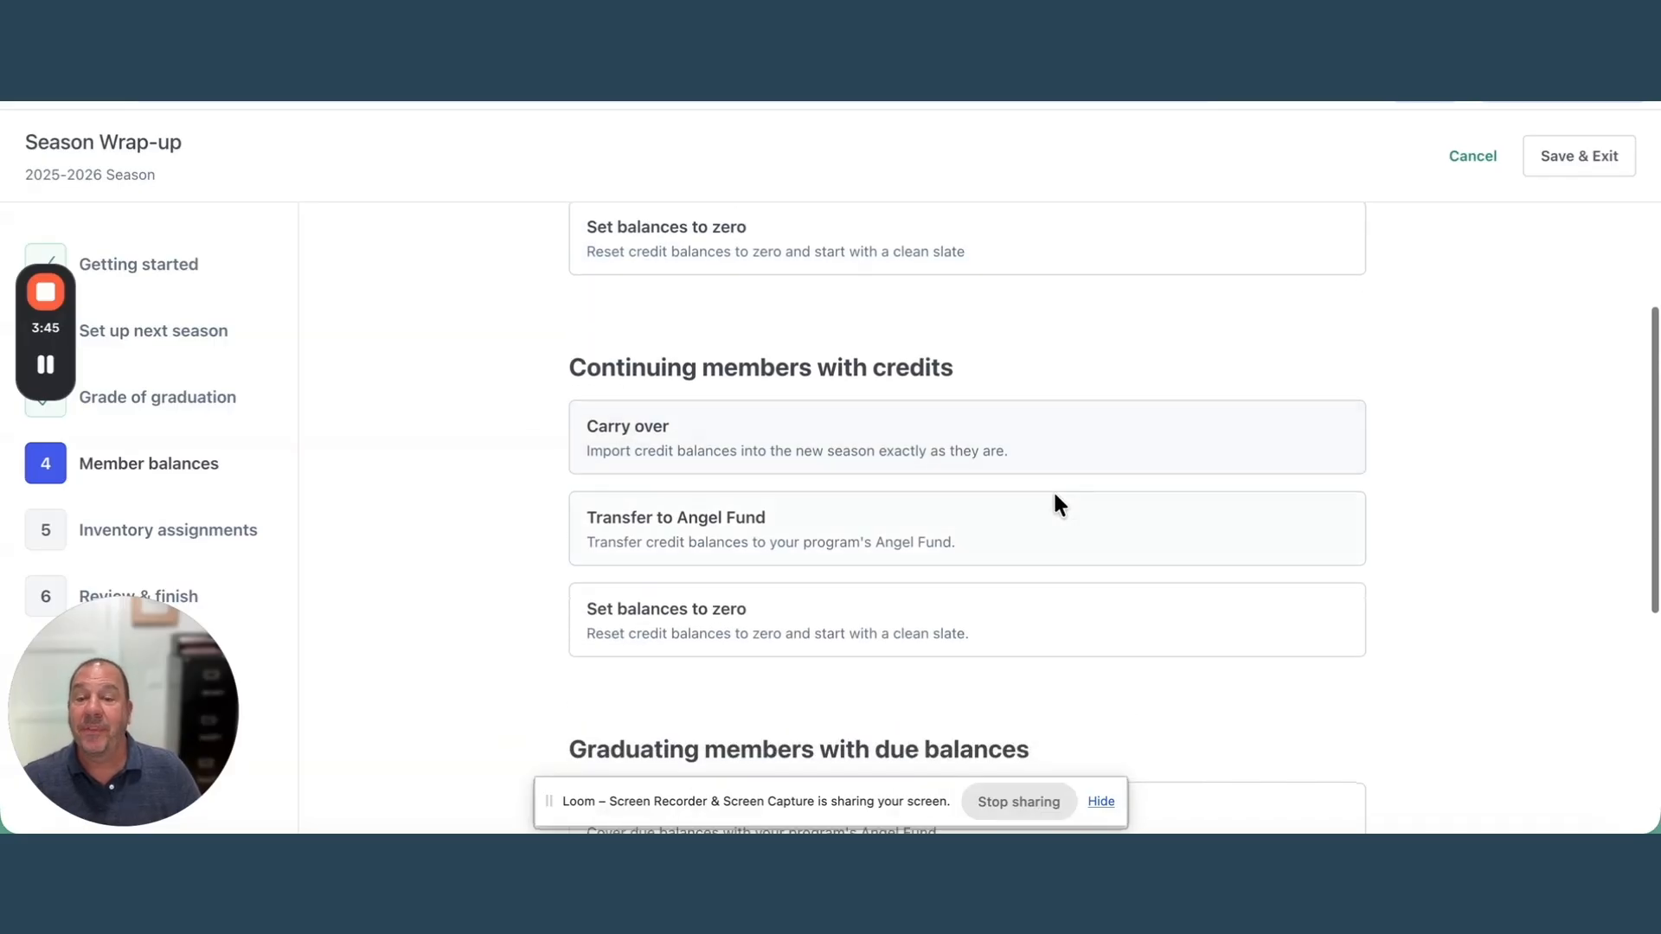
{"action": "left_click", "coordinate": [785, 448]}
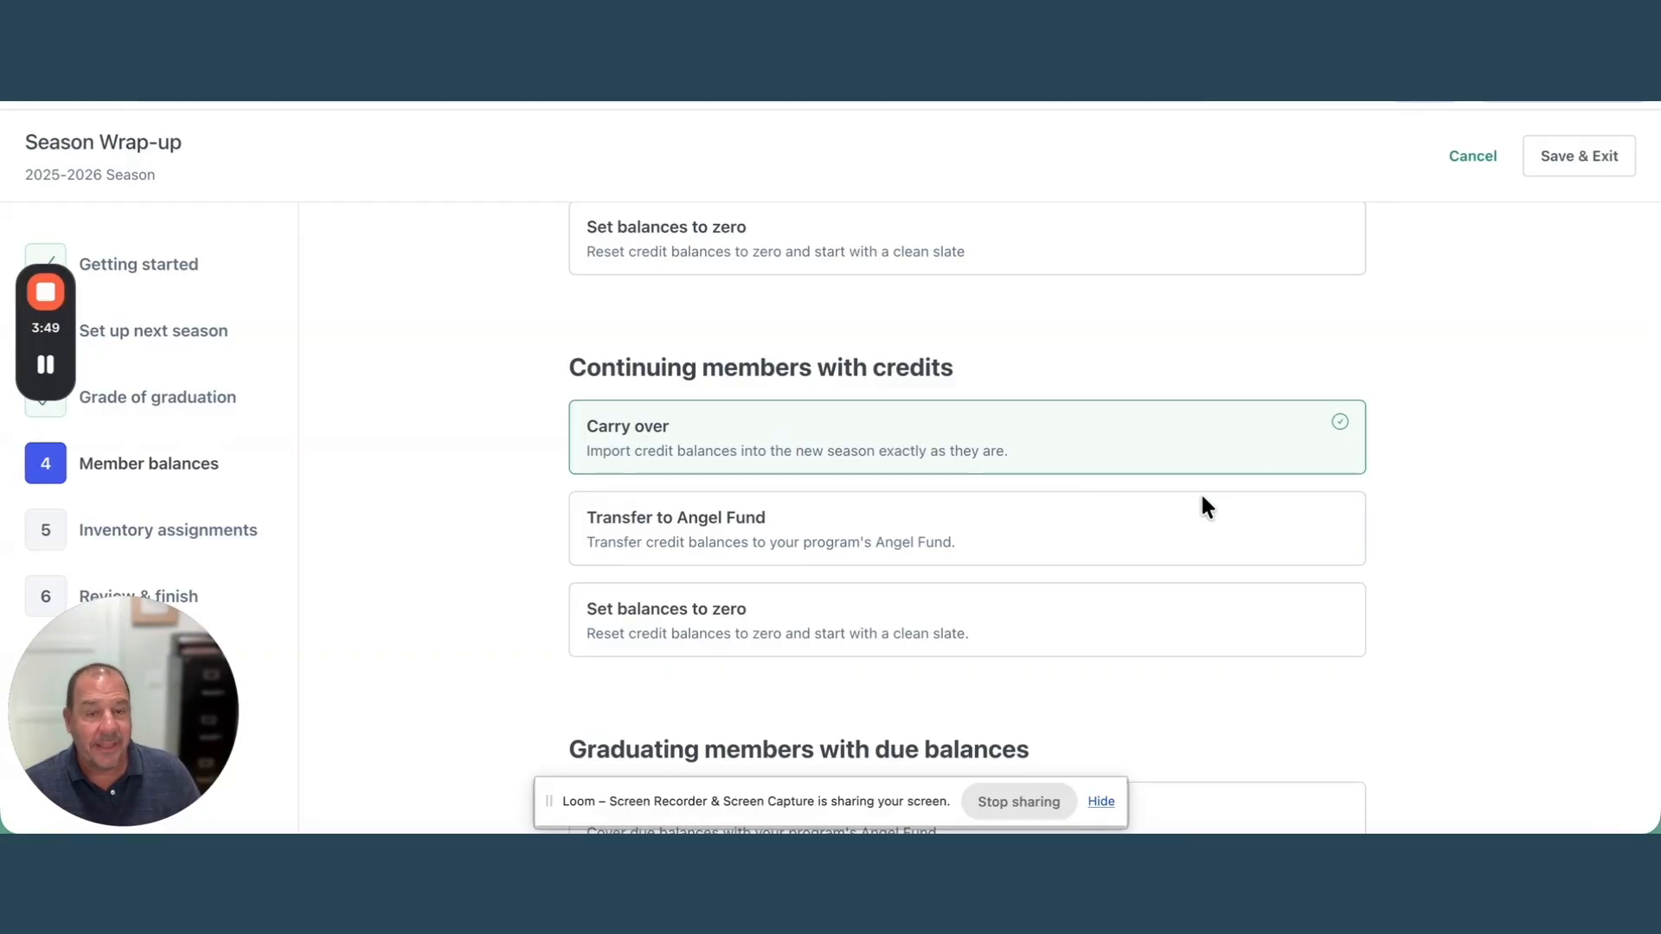
Cover graduating members' due balances with the Angel Fund, transfer their credits to the Angel Fund, and continue
{"action": "scroll", "coordinate": [1177, 574], "scroll_direction": "down", "scroll_amount": 2}
{"action": "scroll", "coordinate": [1174, 566], "scroll_direction": "down", "scroll_amount": 2}
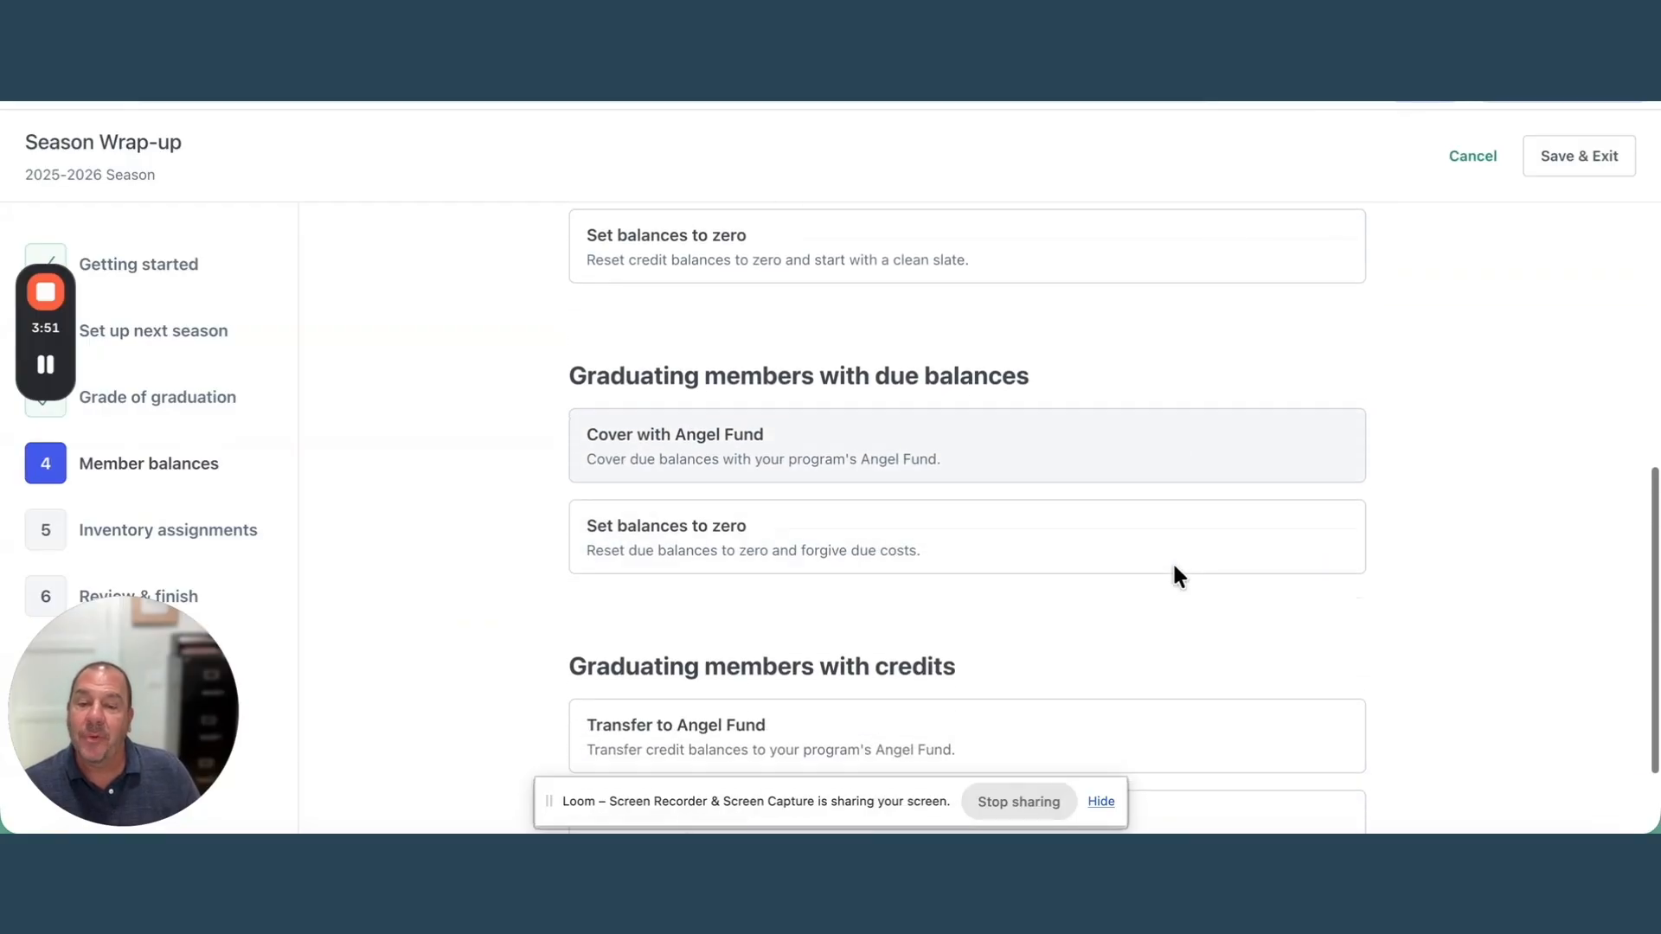
{"action": "left_click", "coordinate": [801, 454]}
{"action": "scroll", "coordinate": [1079, 571], "scroll_direction": "down", "scroll_amount": 2}
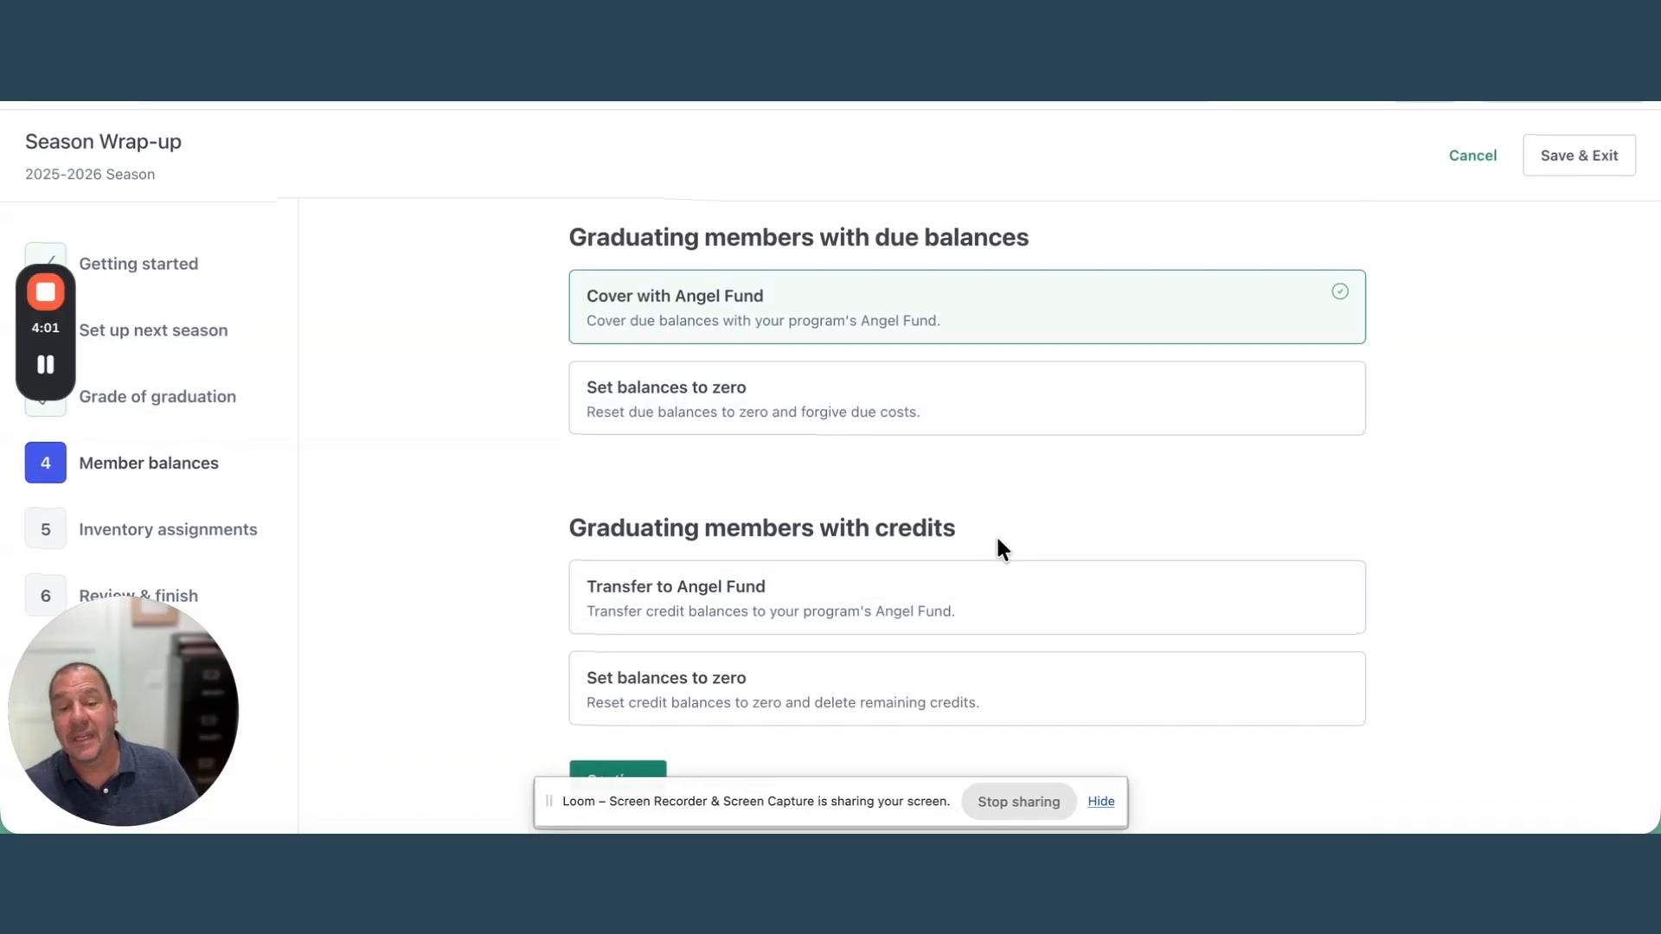
{"action": "left_click", "coordinate": [772, 597]}
{"action": "left_click", "coordinate": [641, 773]}
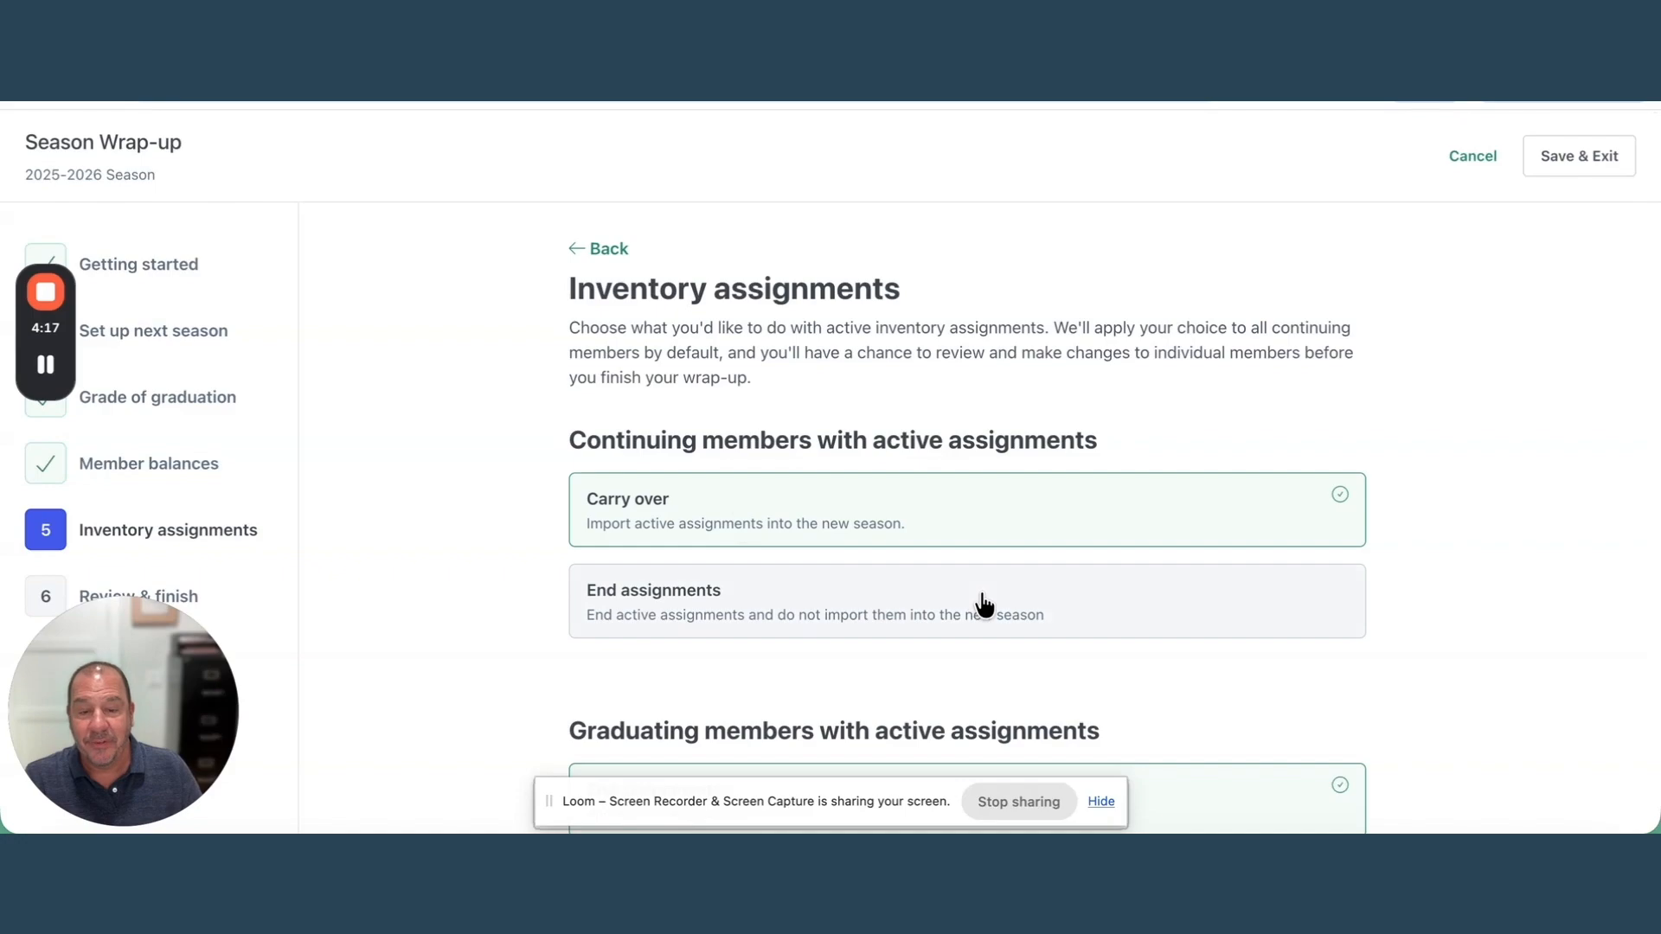
Accept carrying over continuing members' active inventory assignments and ending graduating members' assignments
{"action": "scroll", "coordinate": [981, 563], "scroll_direction": "down", "scroll_amount": 2}
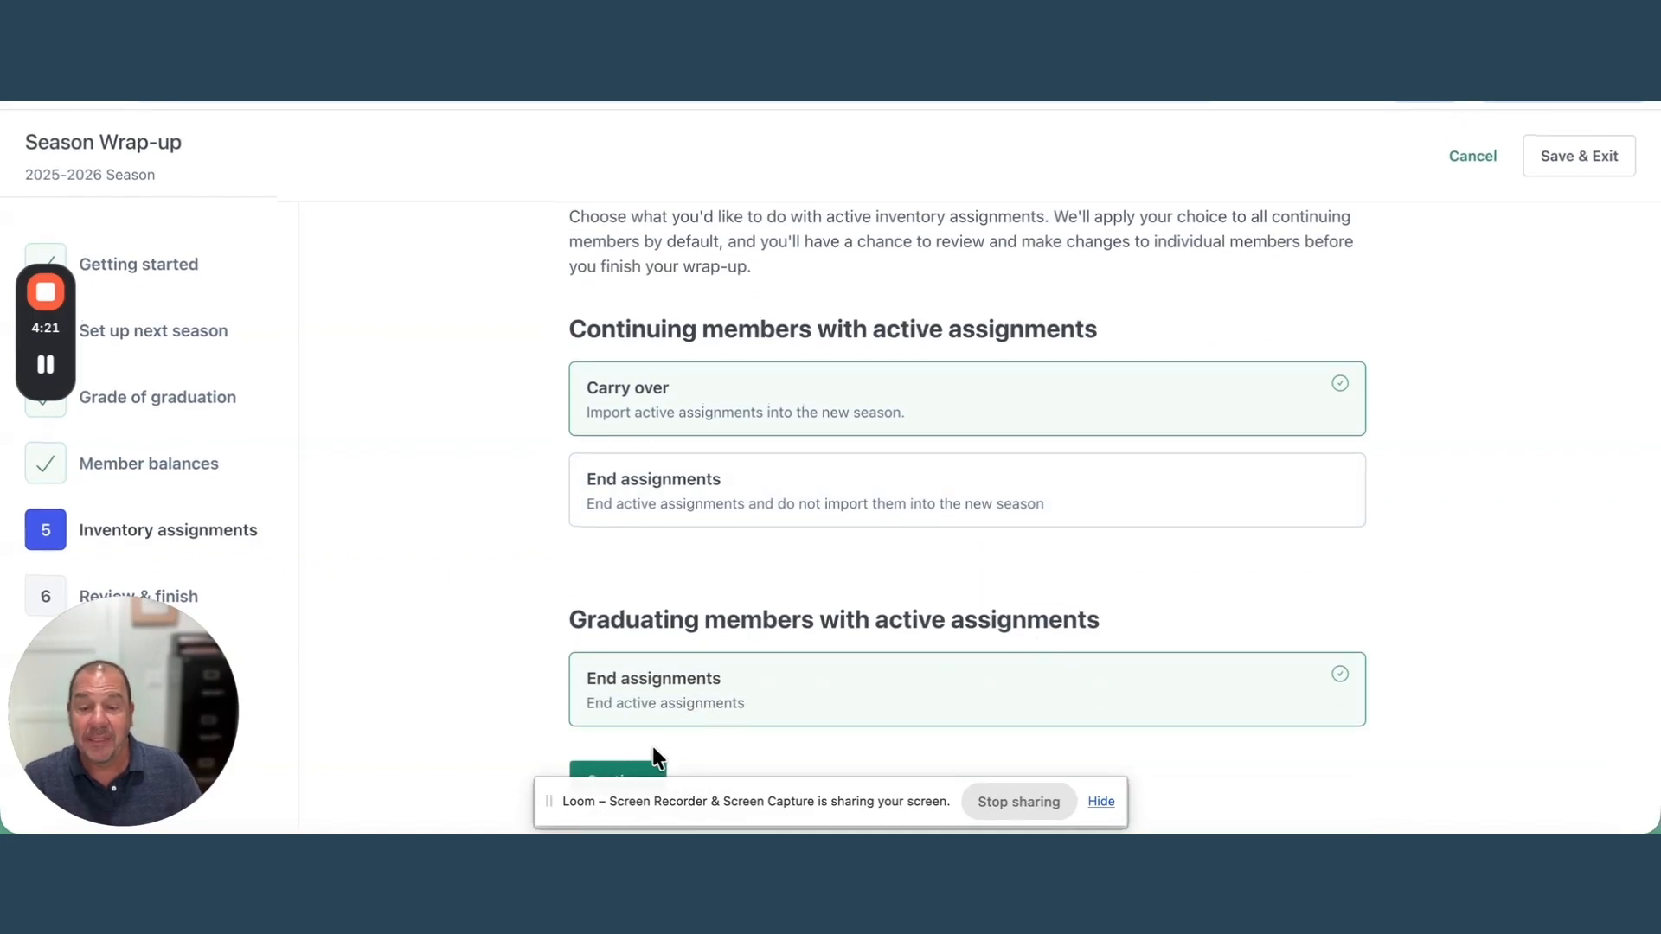
{"action": "left_click", "coordinate": [641, 765]}
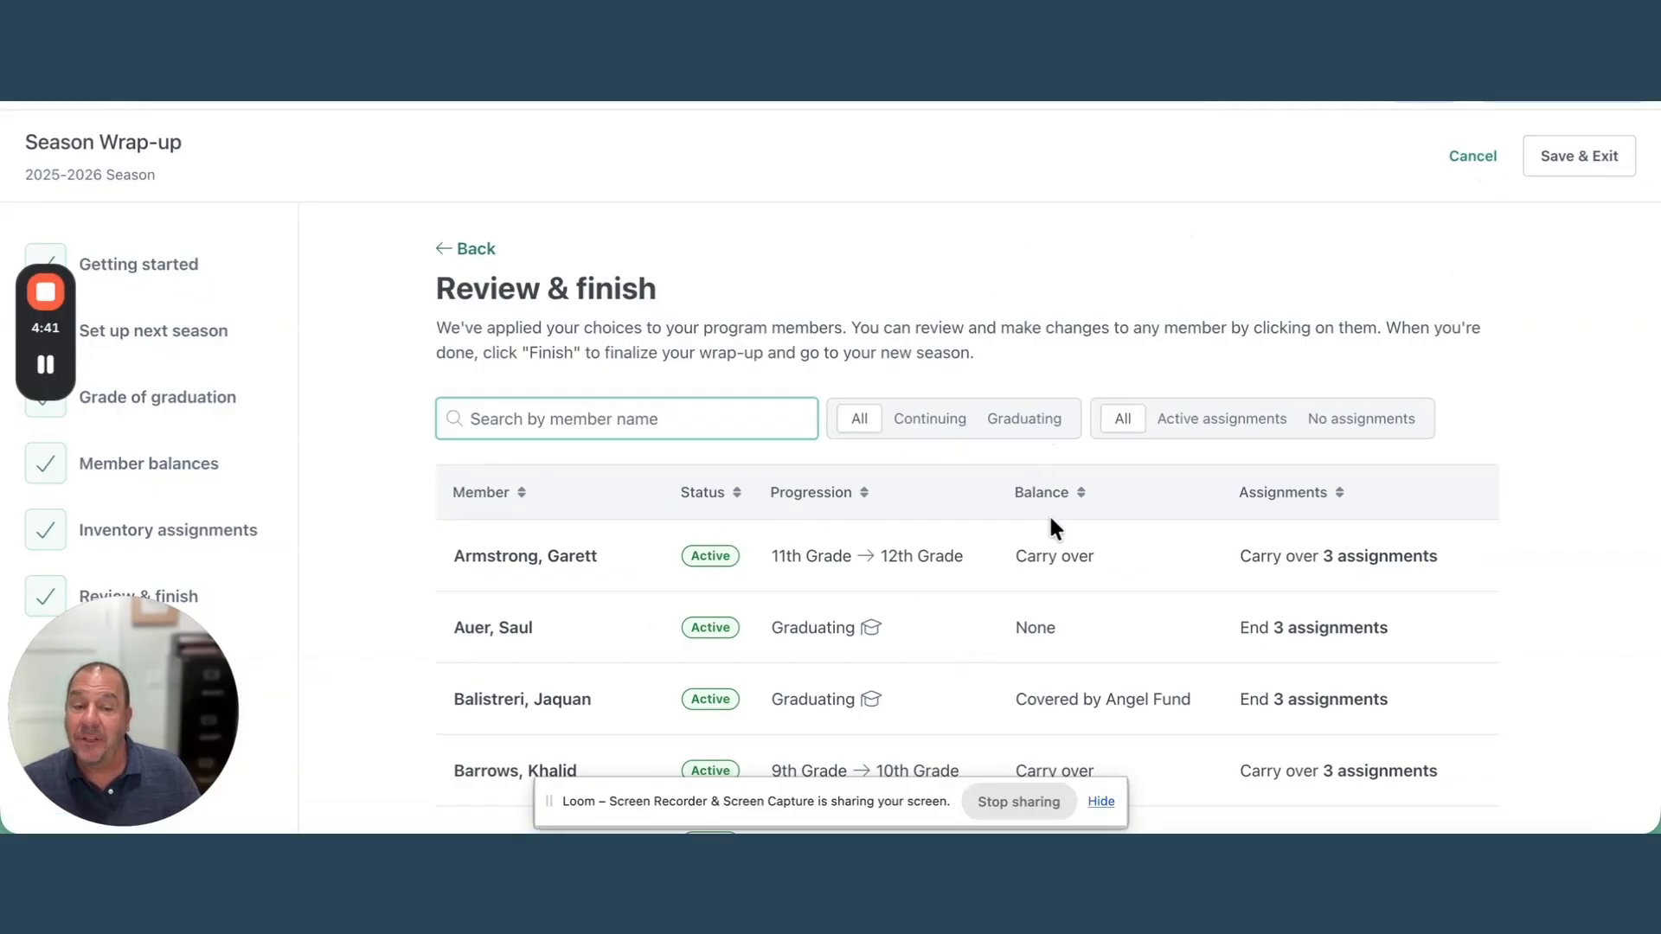
Change the third listed member's progression to Continuing with 1st Year as the grade next season
{"action": "scroll", "coordinate": [1075, 549], "scroll_direction": "down", "scroll_amount": 3}
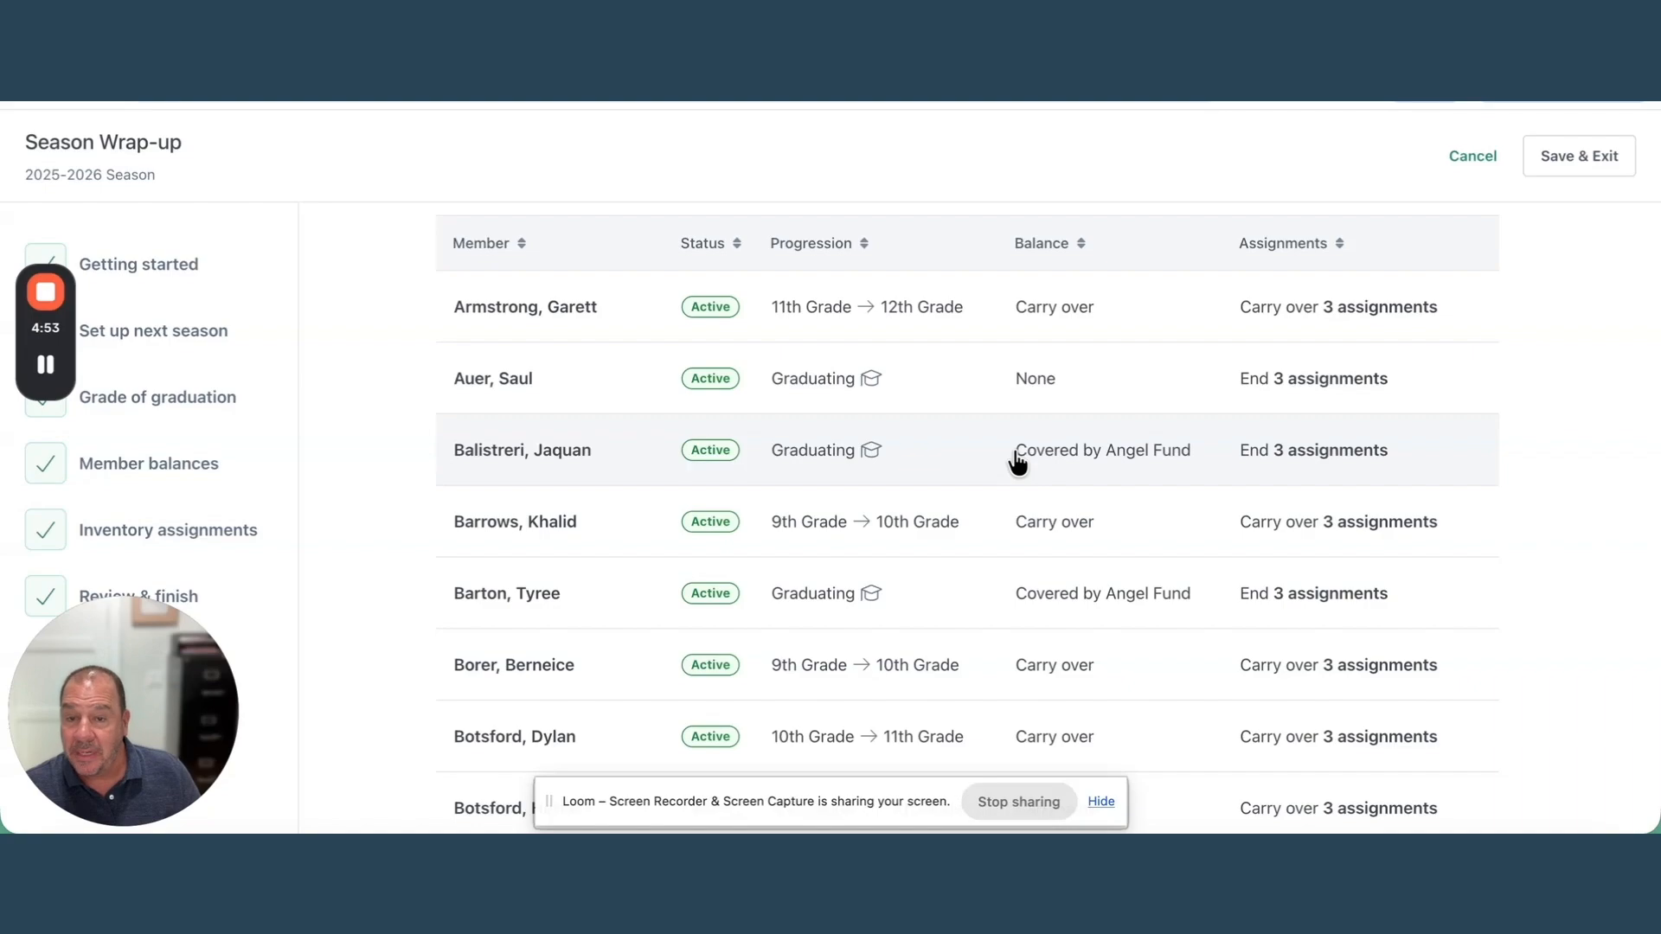
{"action": "left_click", "coordinate": [567, 453]}
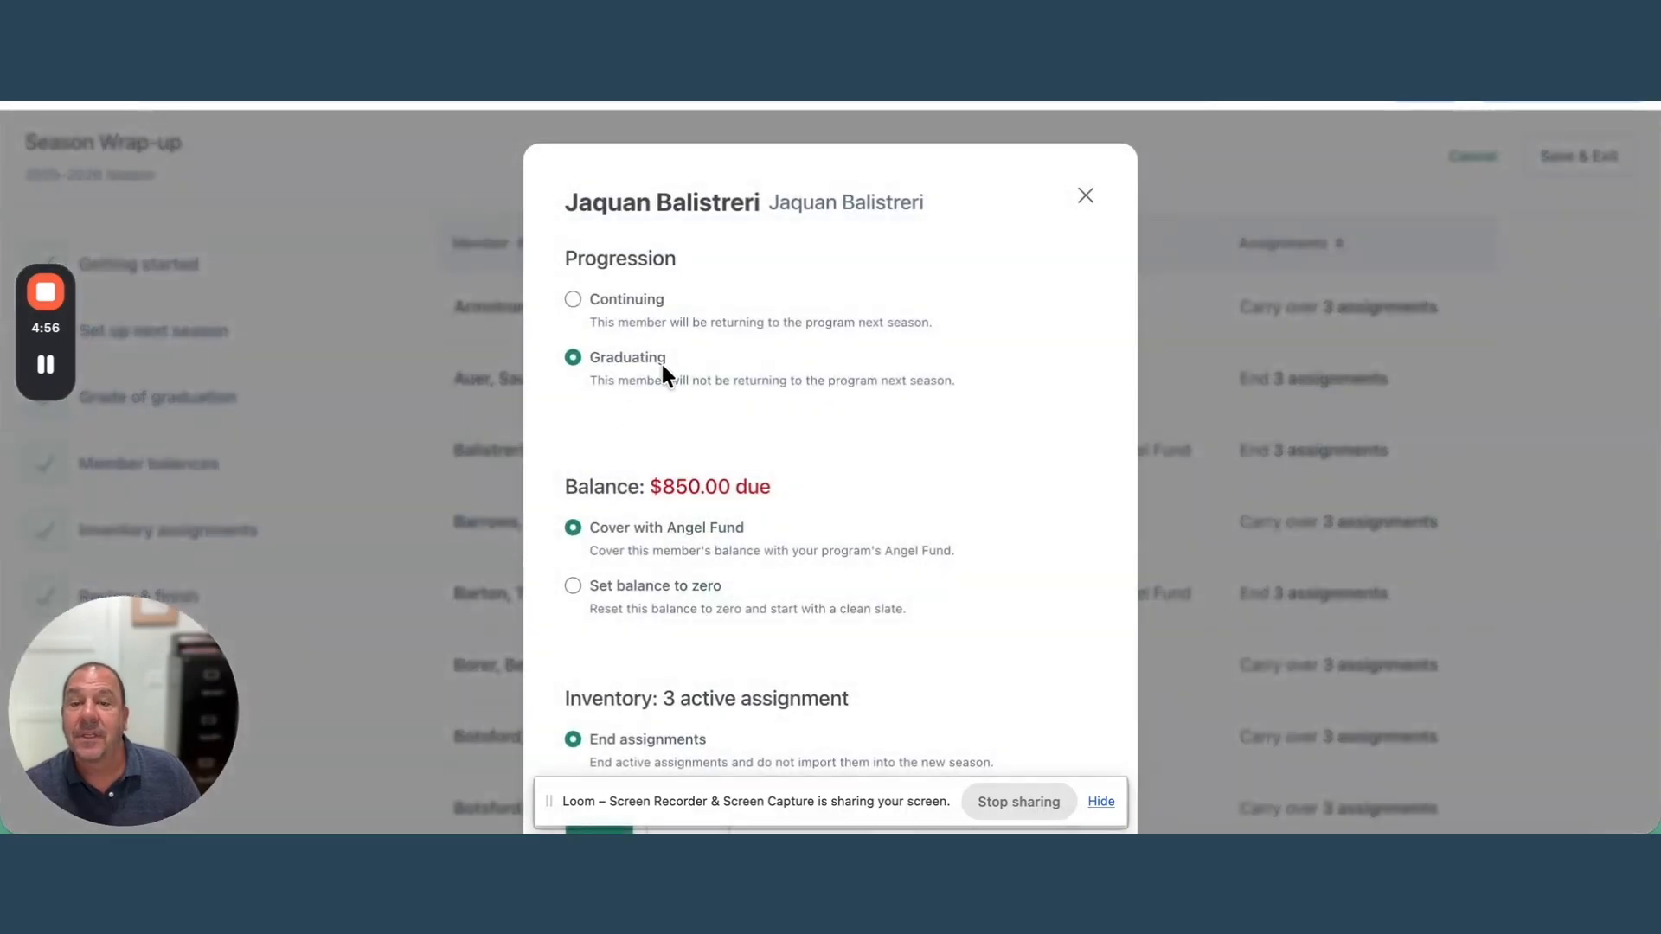
{"action": "left_click", "coordinate": [571, 296]}
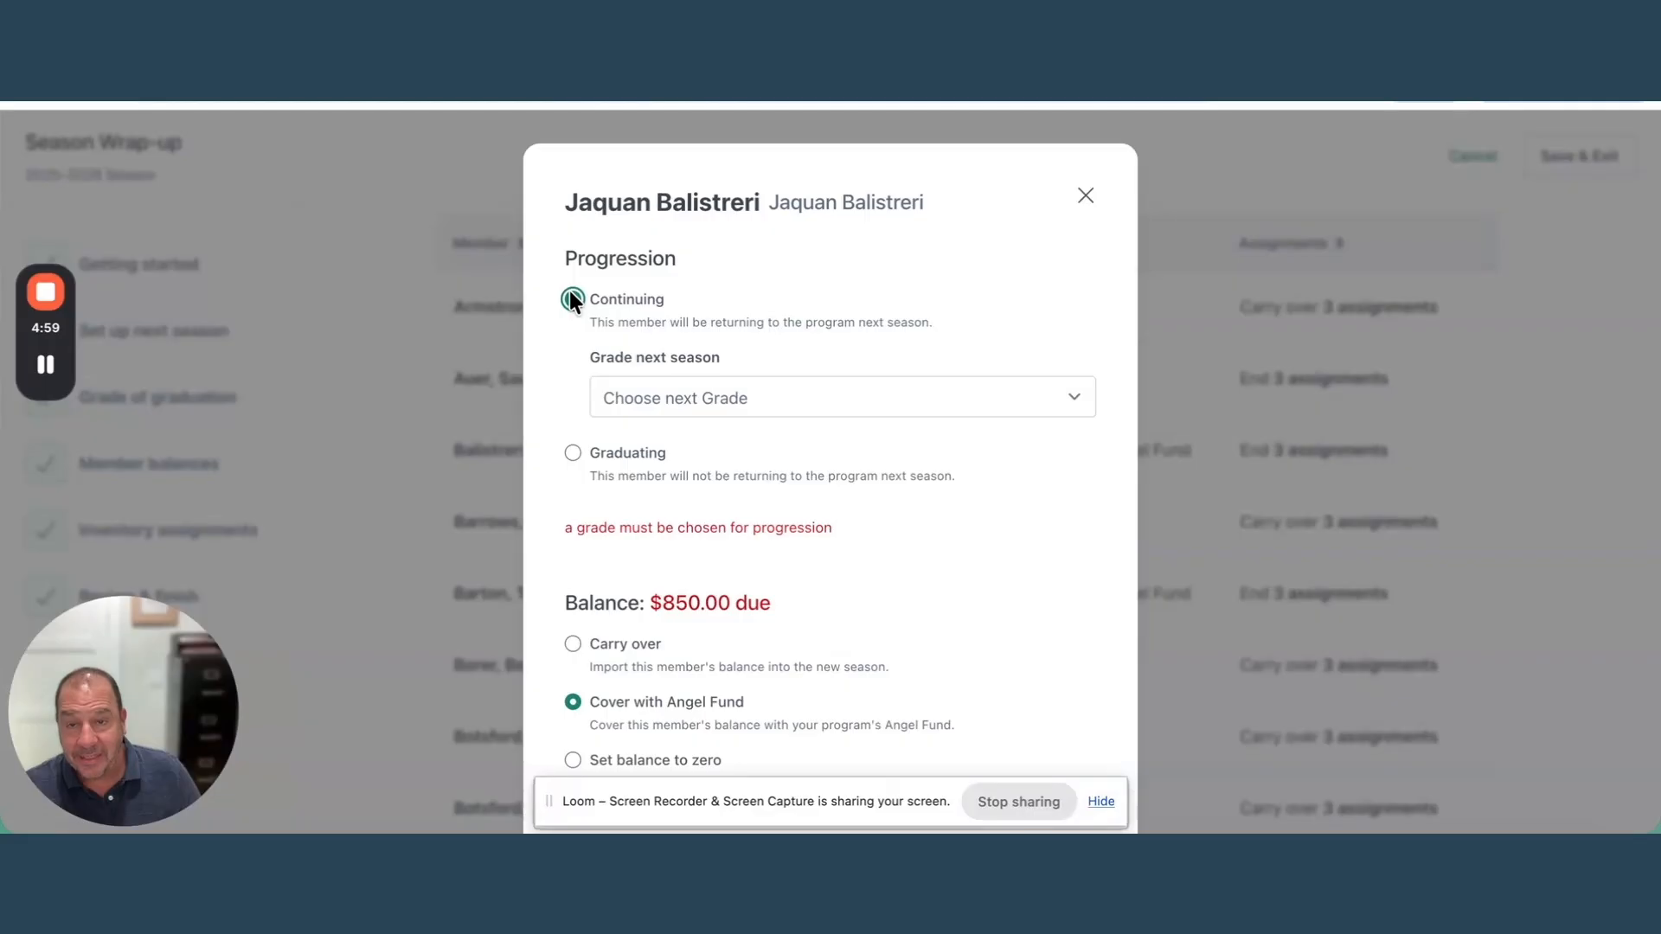
{"action": "left_click", "coordinate": [867, 397]}
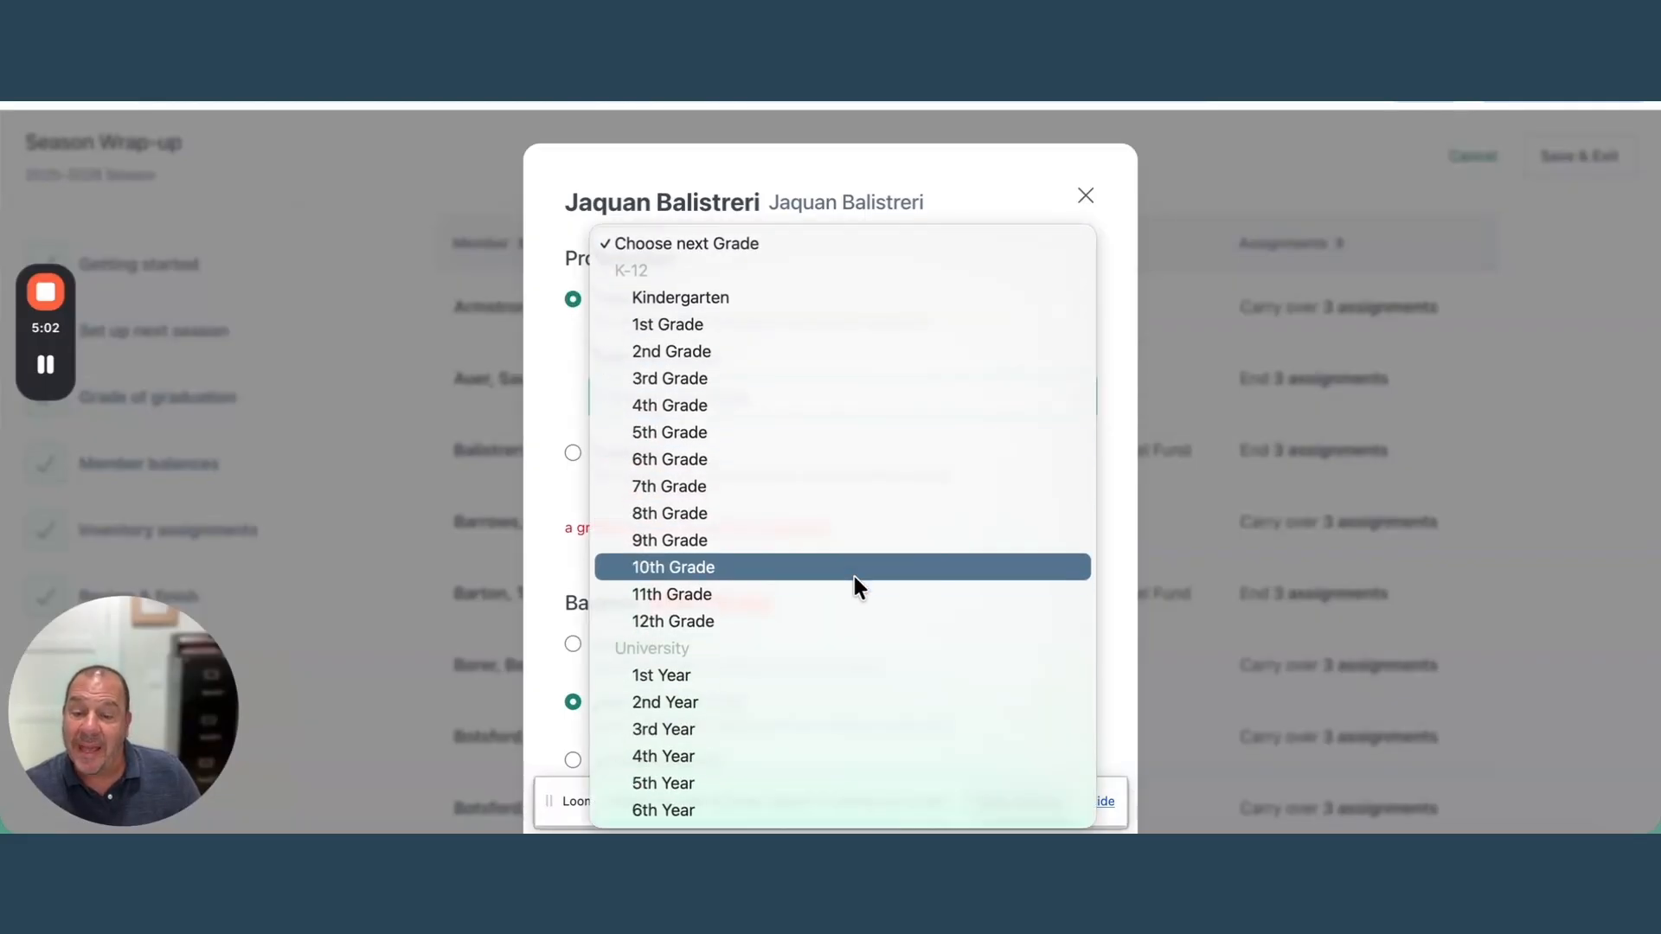
{"action": "left_click", "coordinate": [672, 676]}
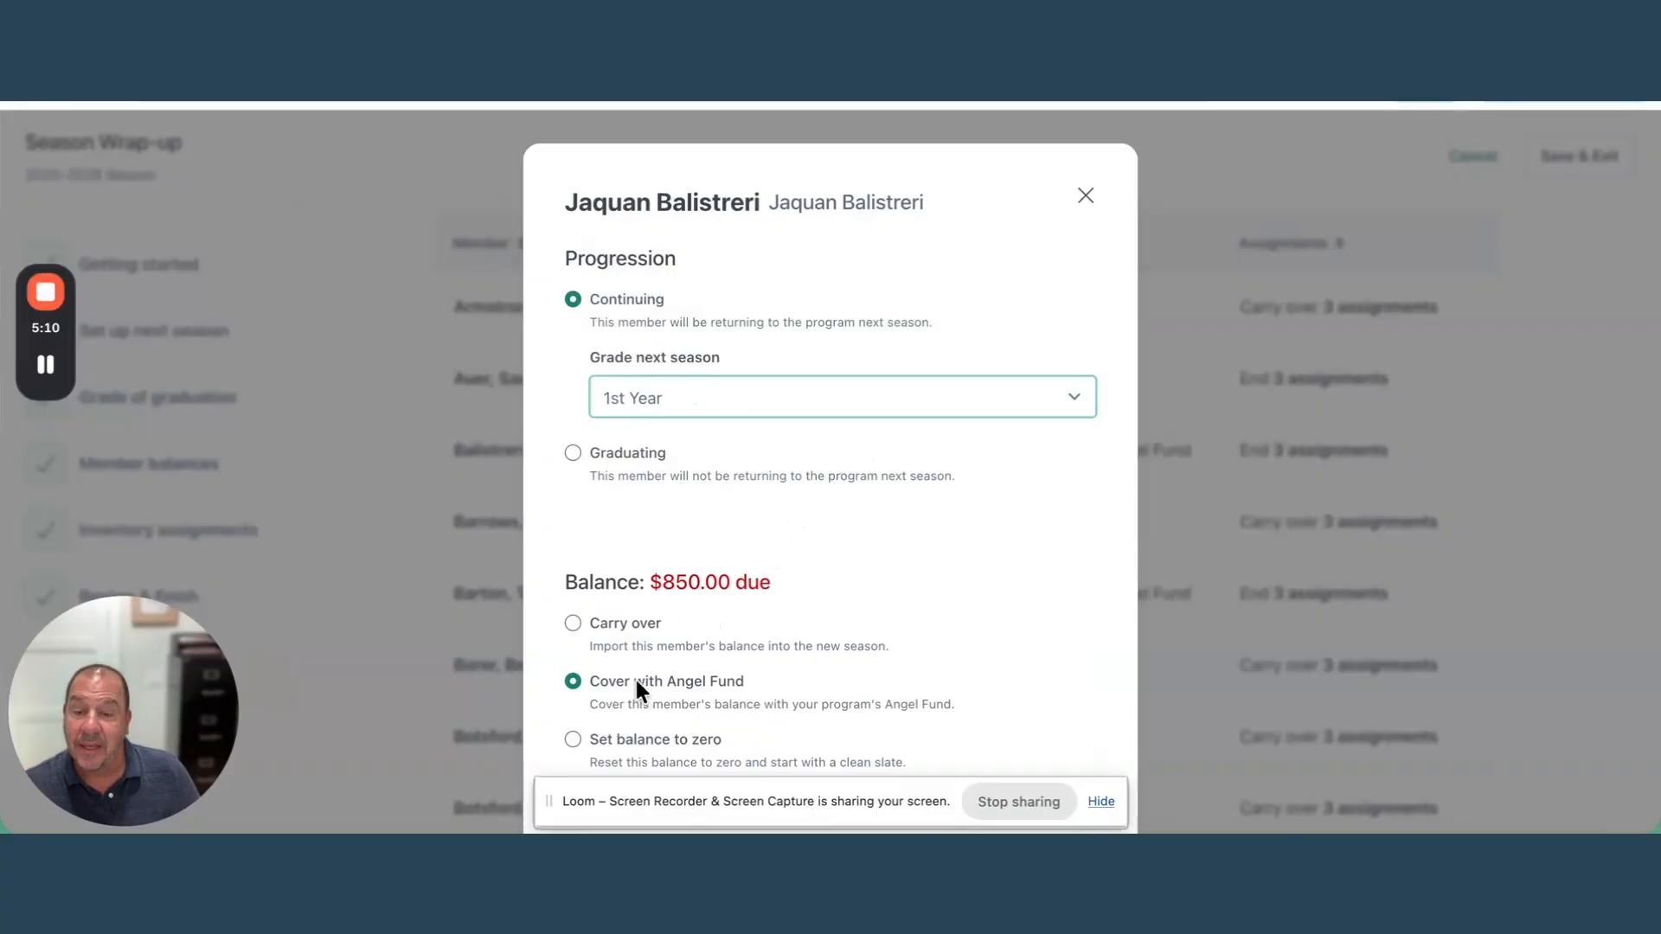
Set this member's balance and active inventory assignments to Carry over and save the changes
{"action": "left_click", "coordinate": [575, 621]}
{"action": "scroll", "coordinate": [1052, 654], "scroll_direction": "down", "scroll_amount": 4}
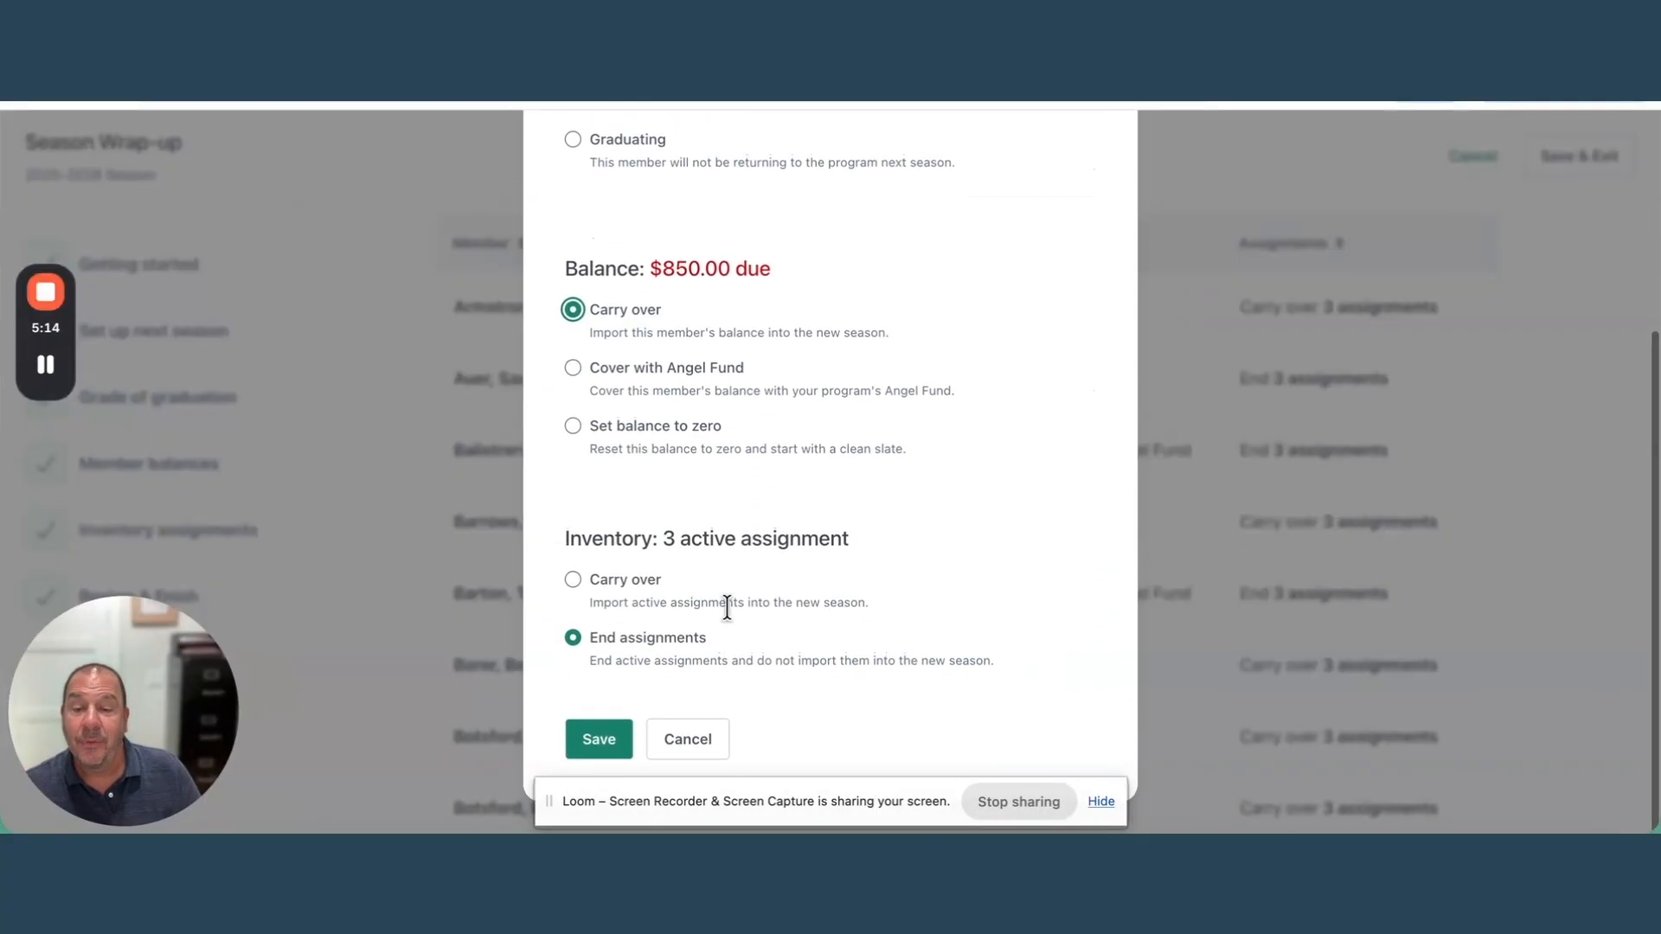
{"action": "left_click", "coordinate": [574, 578]}
{"action": "left_click", "coordinate": [598, 741]}
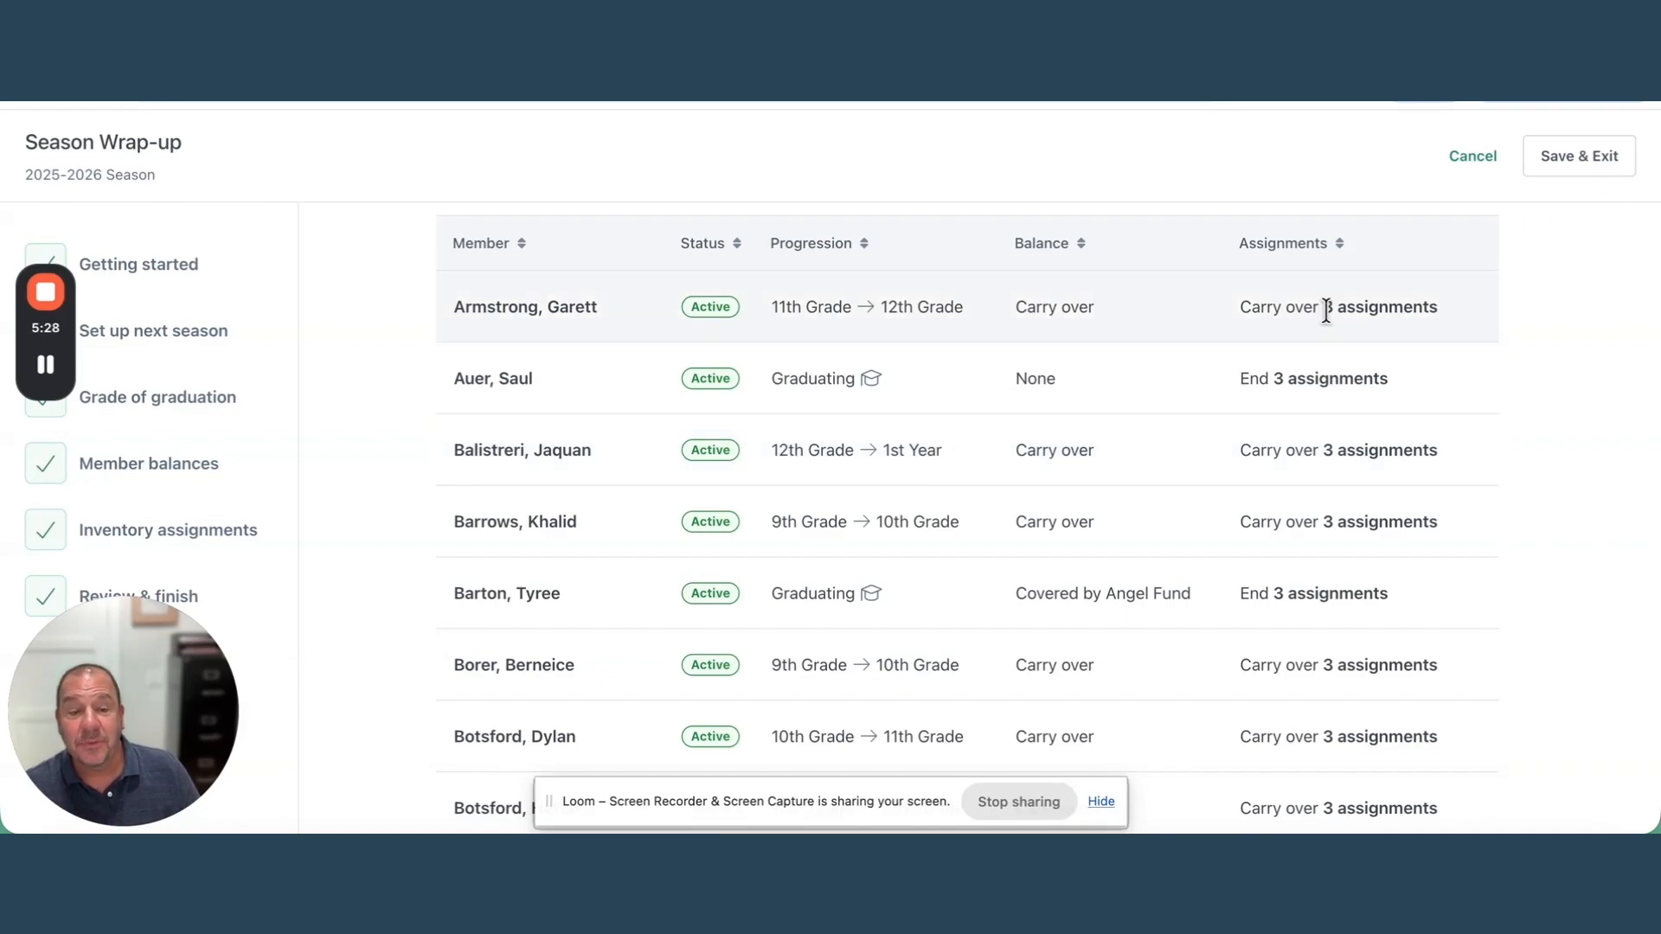
Review the members' progression, balance and assignment choices through the end of the list page
{"action": "scroll", "coordinate": [995, 463], "scroll_direction": "down", "scroll_amount": 4}
{"action": "scroll", "coordinate": [995, 464], "scroll_direction": "up", "scroll_amount": 8}
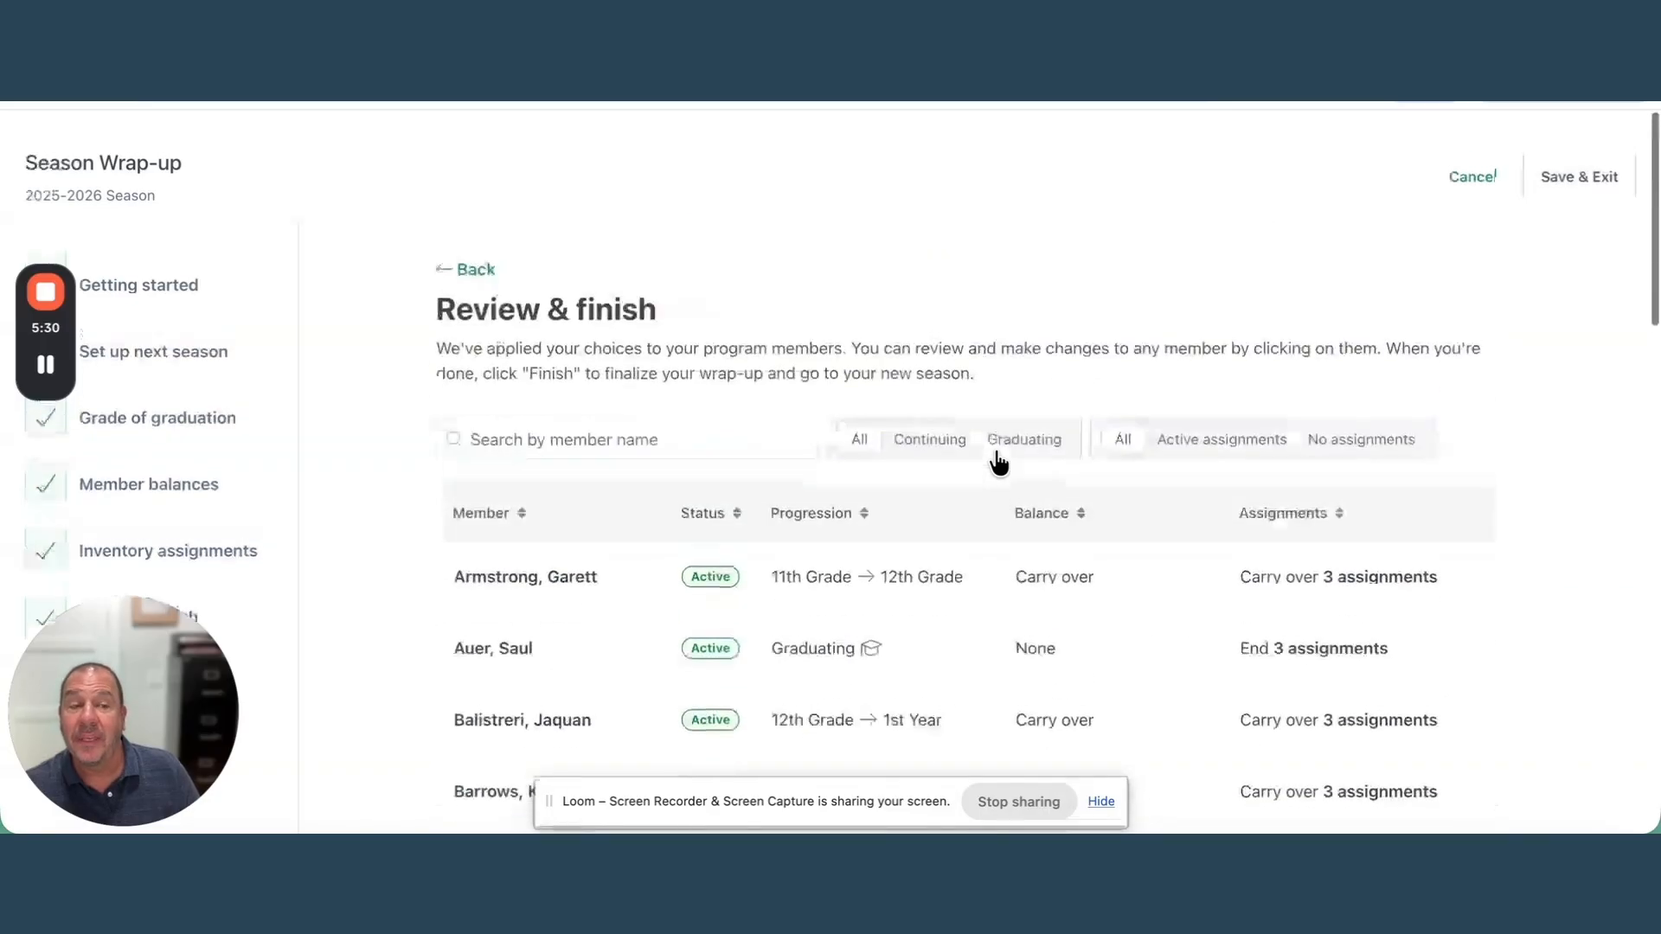
{"action": "scroll", "coordinate": [1009, 586], "scroll_direction": "down", "scroll_amount": 20}
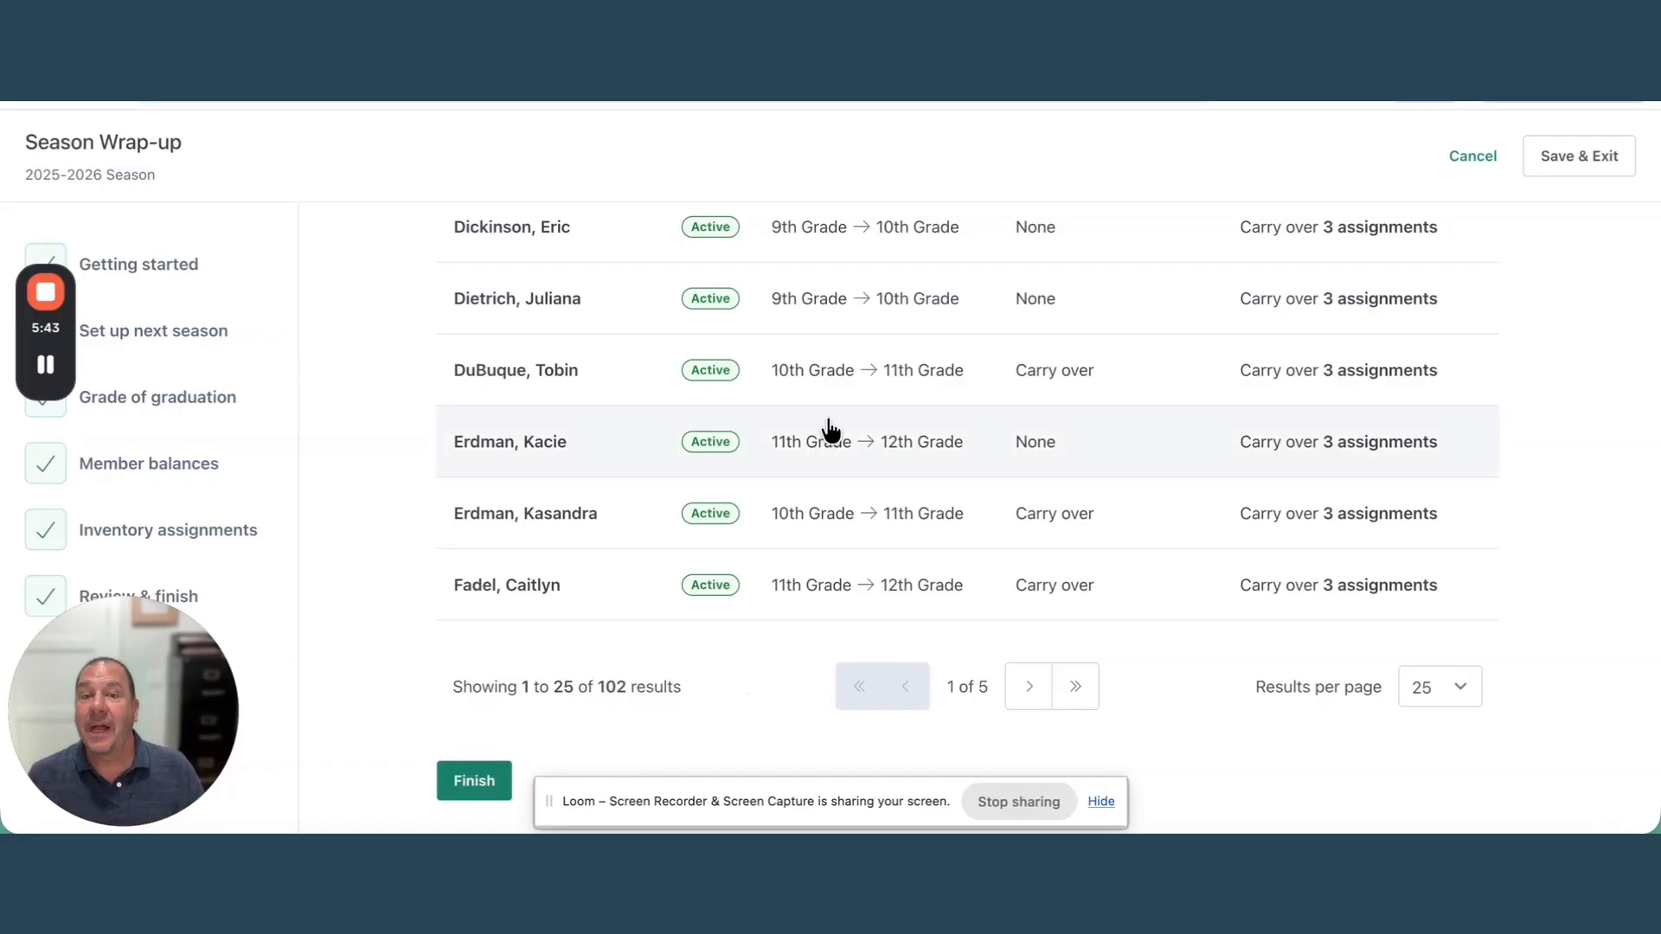
Switch to the CutTime Season Wrap Up document in Google Docs and review its list of wrap-up steps
{"action": "left_click", "coordinate": [835, 51]}
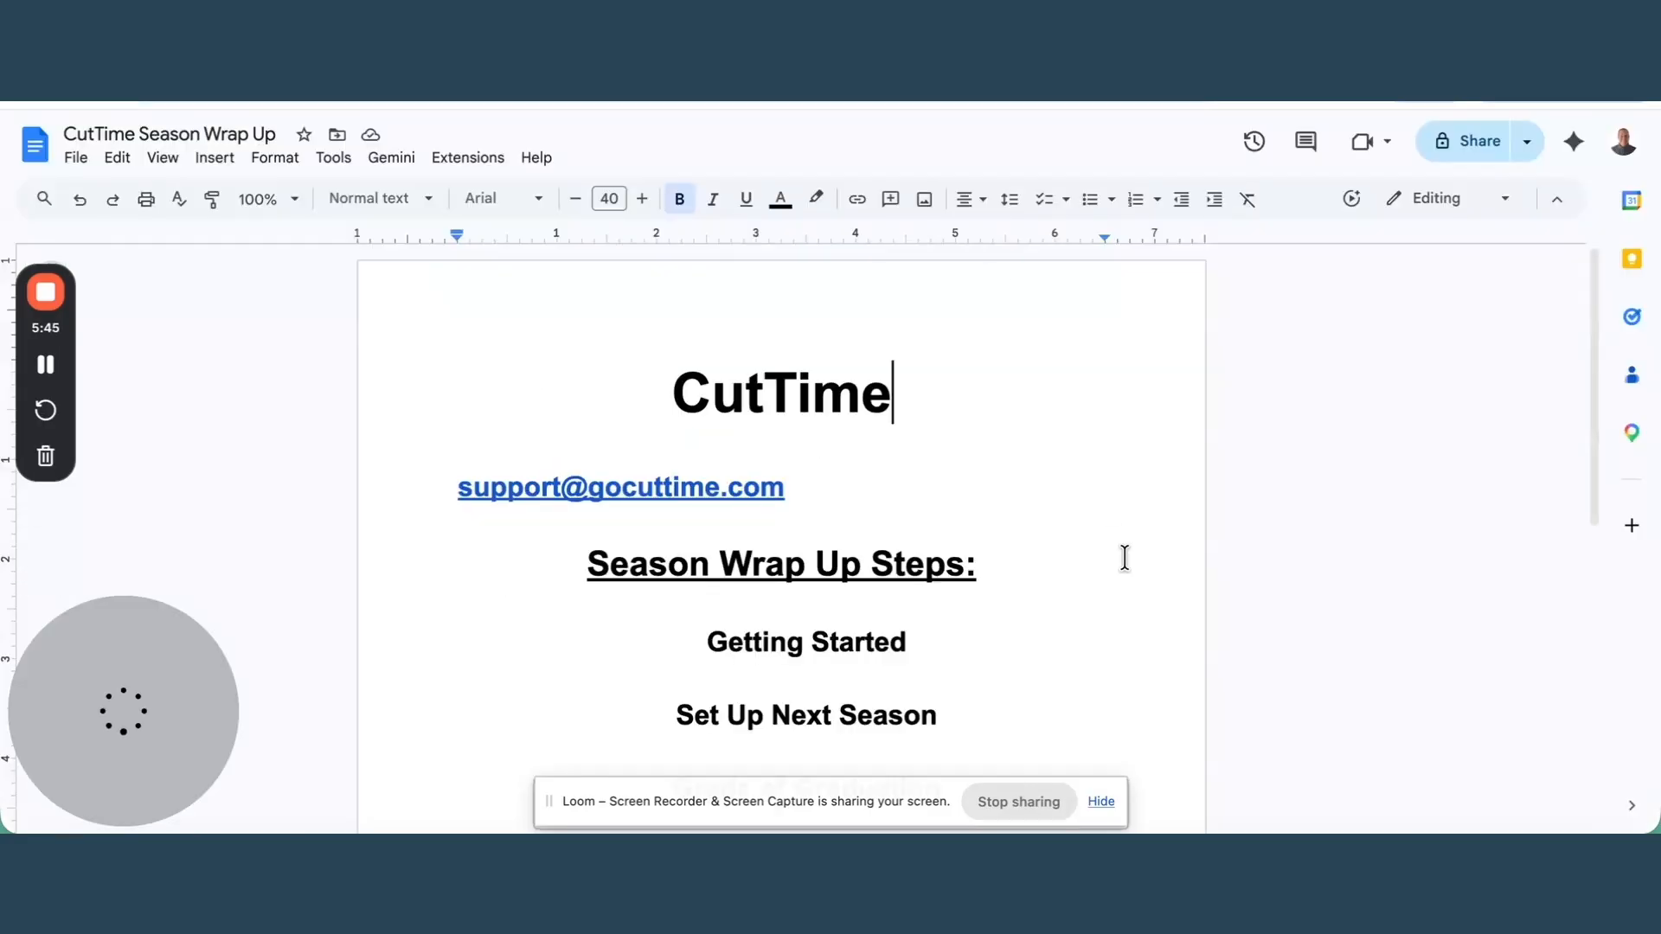
{"action": "scroll", "coordinate": [1124, 571], "scroll_direction": "down", "scroll_amount": 3}
{"action": "scroll", "coordinate": [1127, 598], "scroll_direction": "up", "scroll_amount": 1}
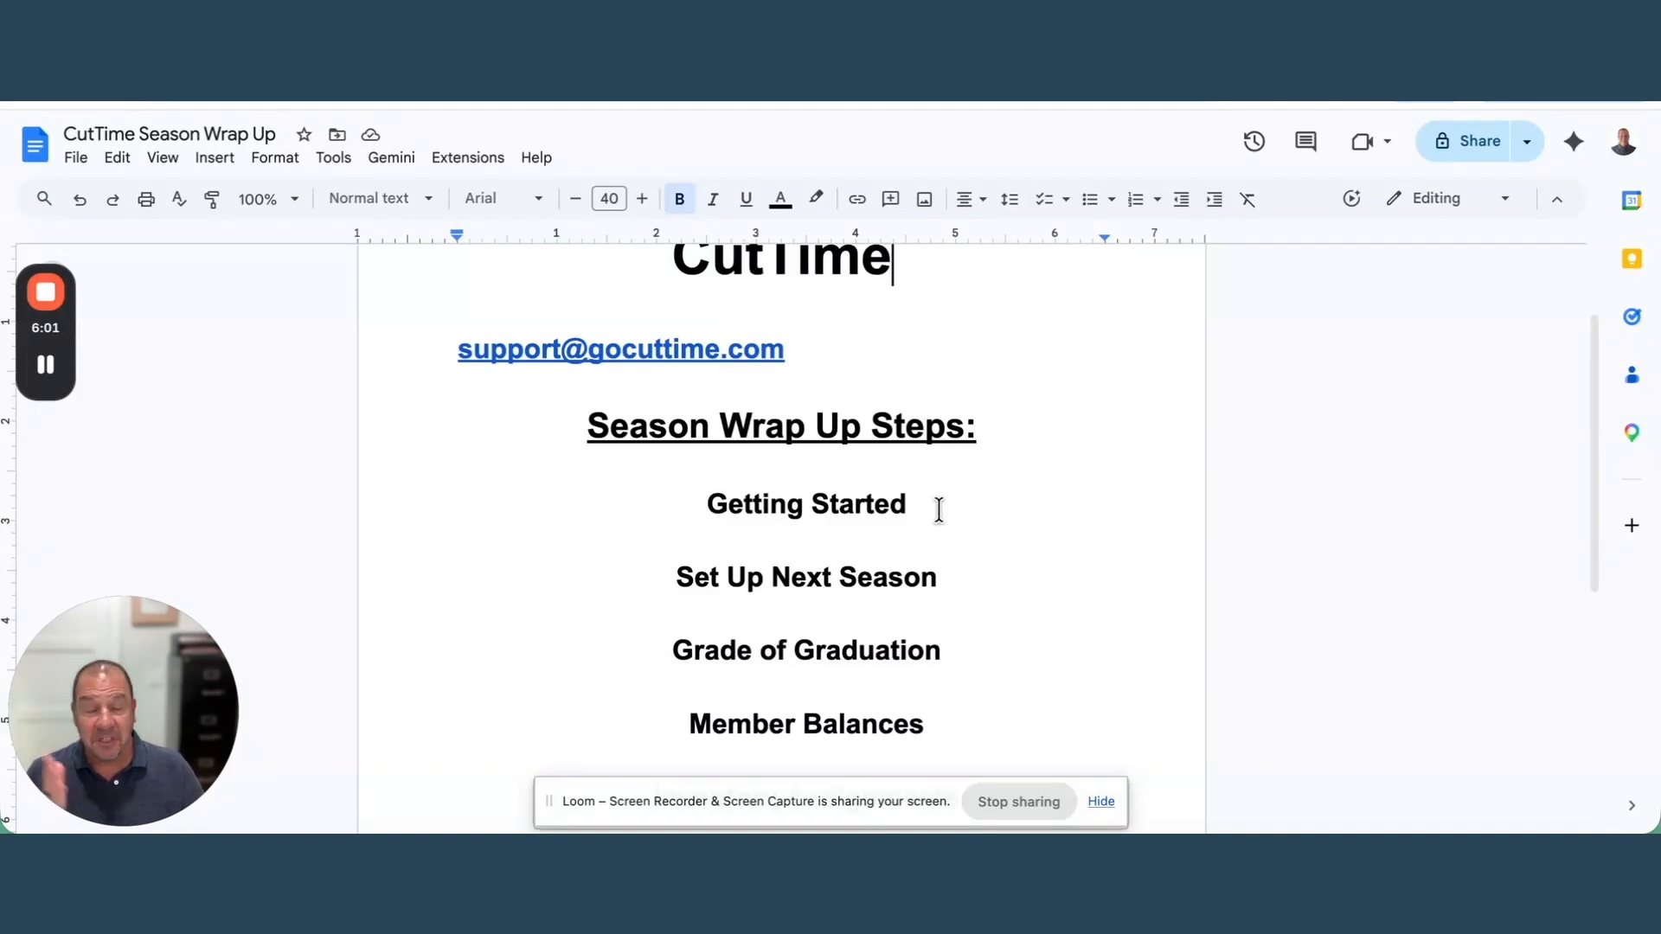
{"action": "scroll", "coordinate": [939, 511], "scroll_direction": "down", "scroll_amount": 2}
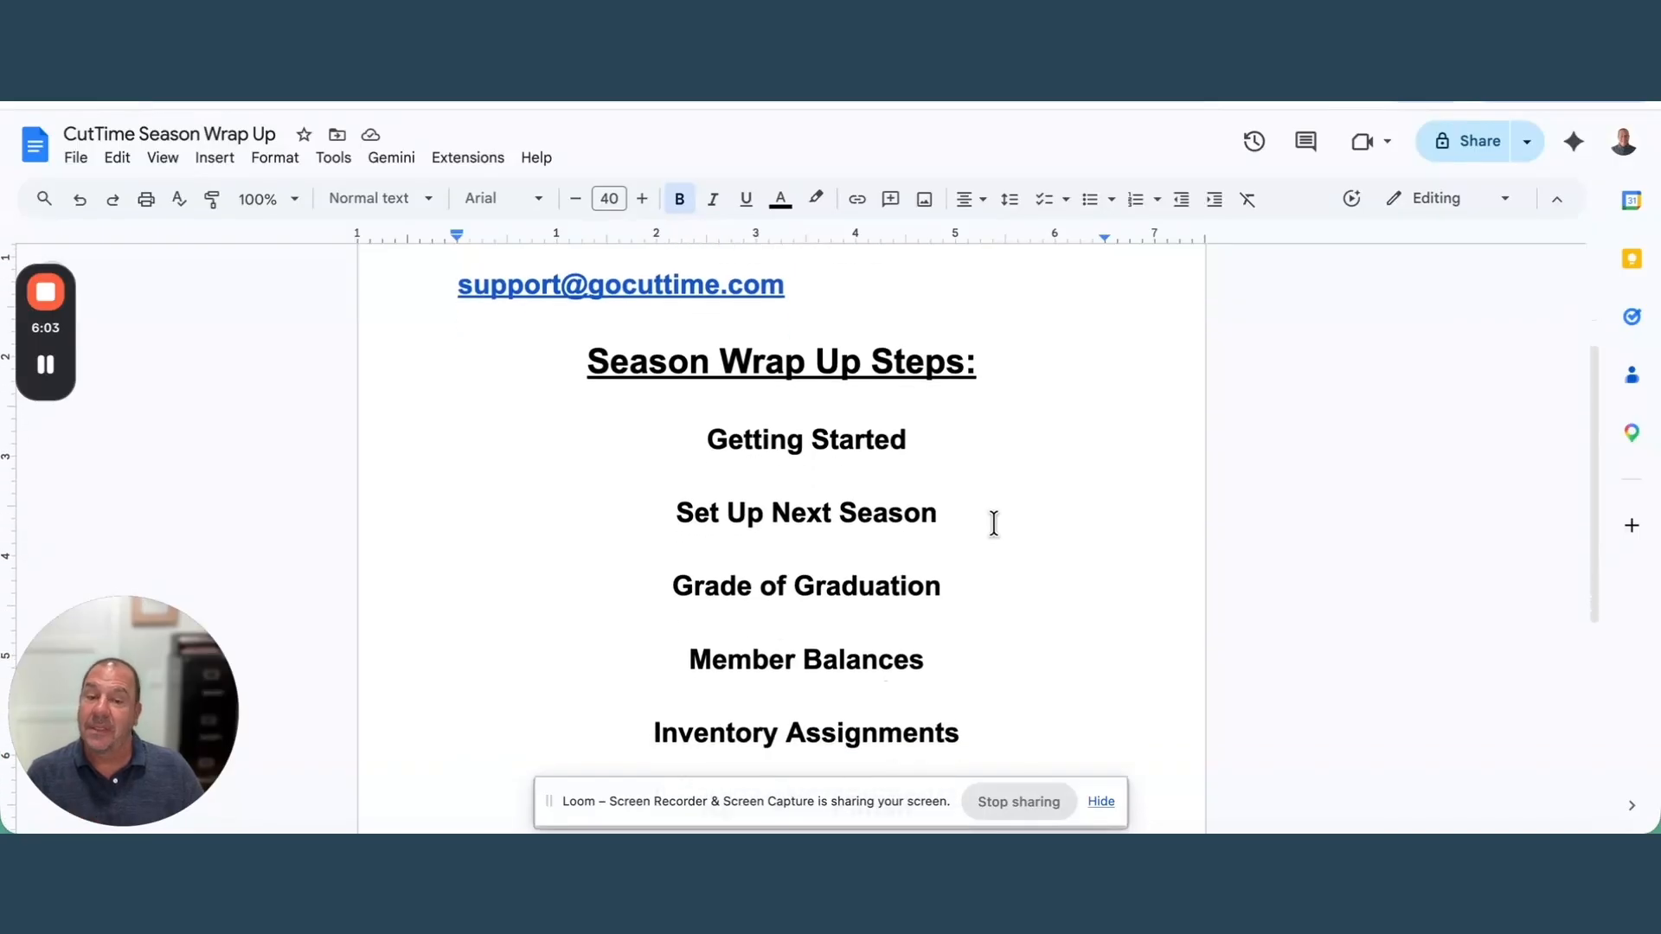
{"action": "scroll", "coordinate": [979, 525], "scroll_direction": "down", "scroll_amount": 1}
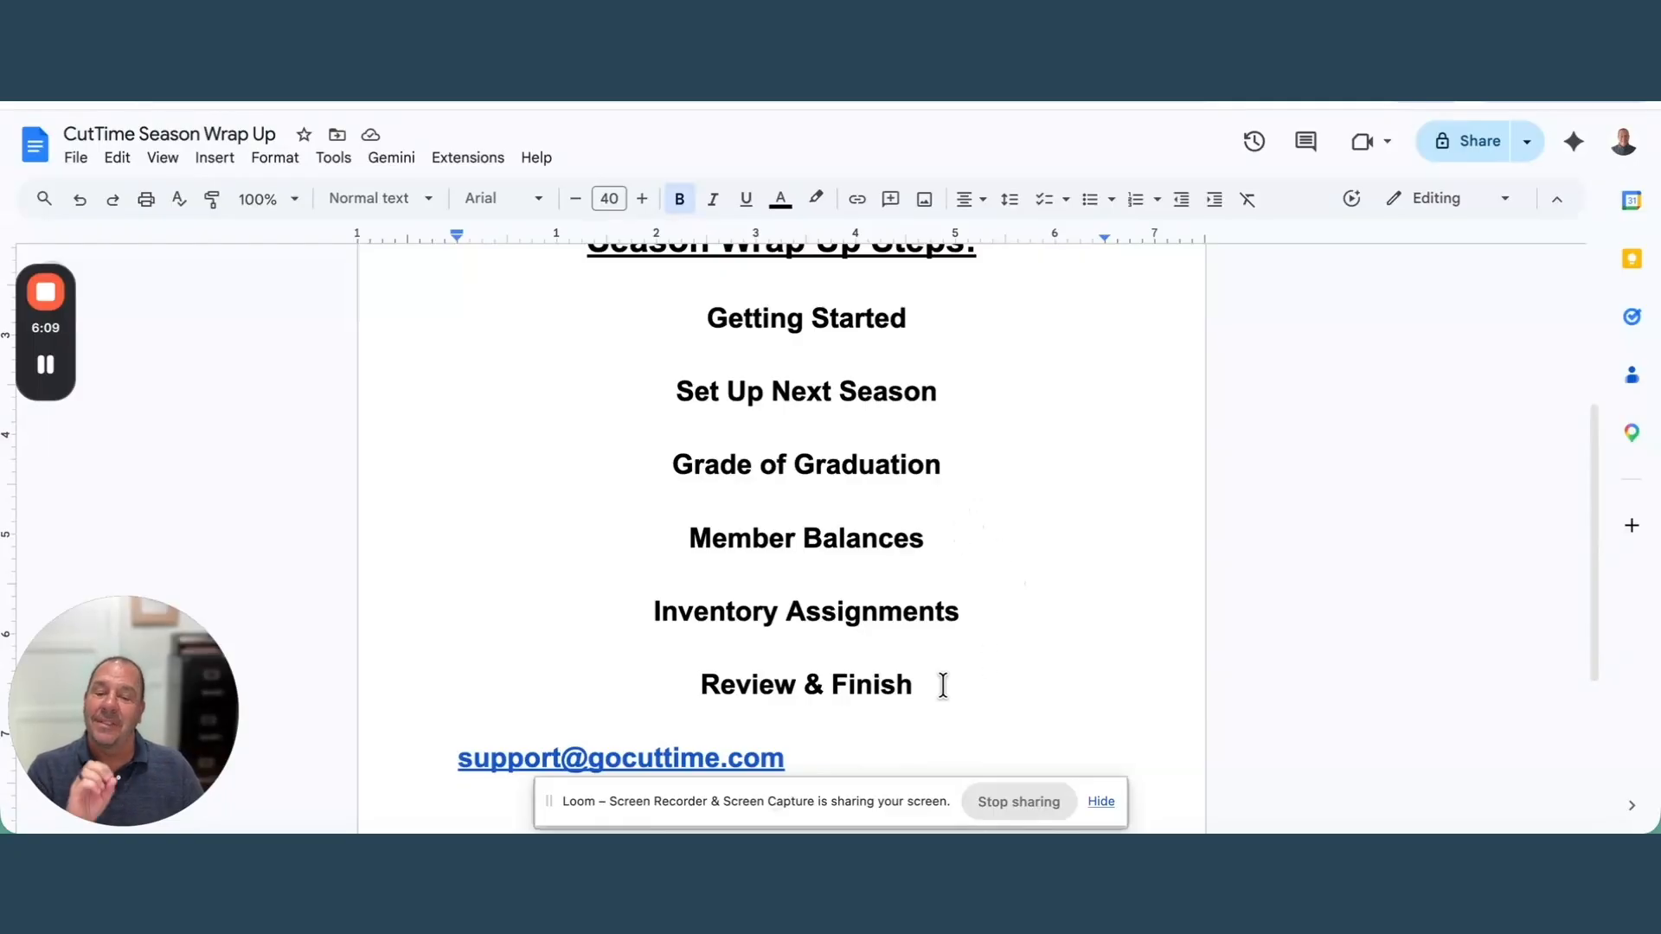
{"action": "scroll", "coordinate": [941, 682], "scroll_direction": "down", "scroll_amount": 2}
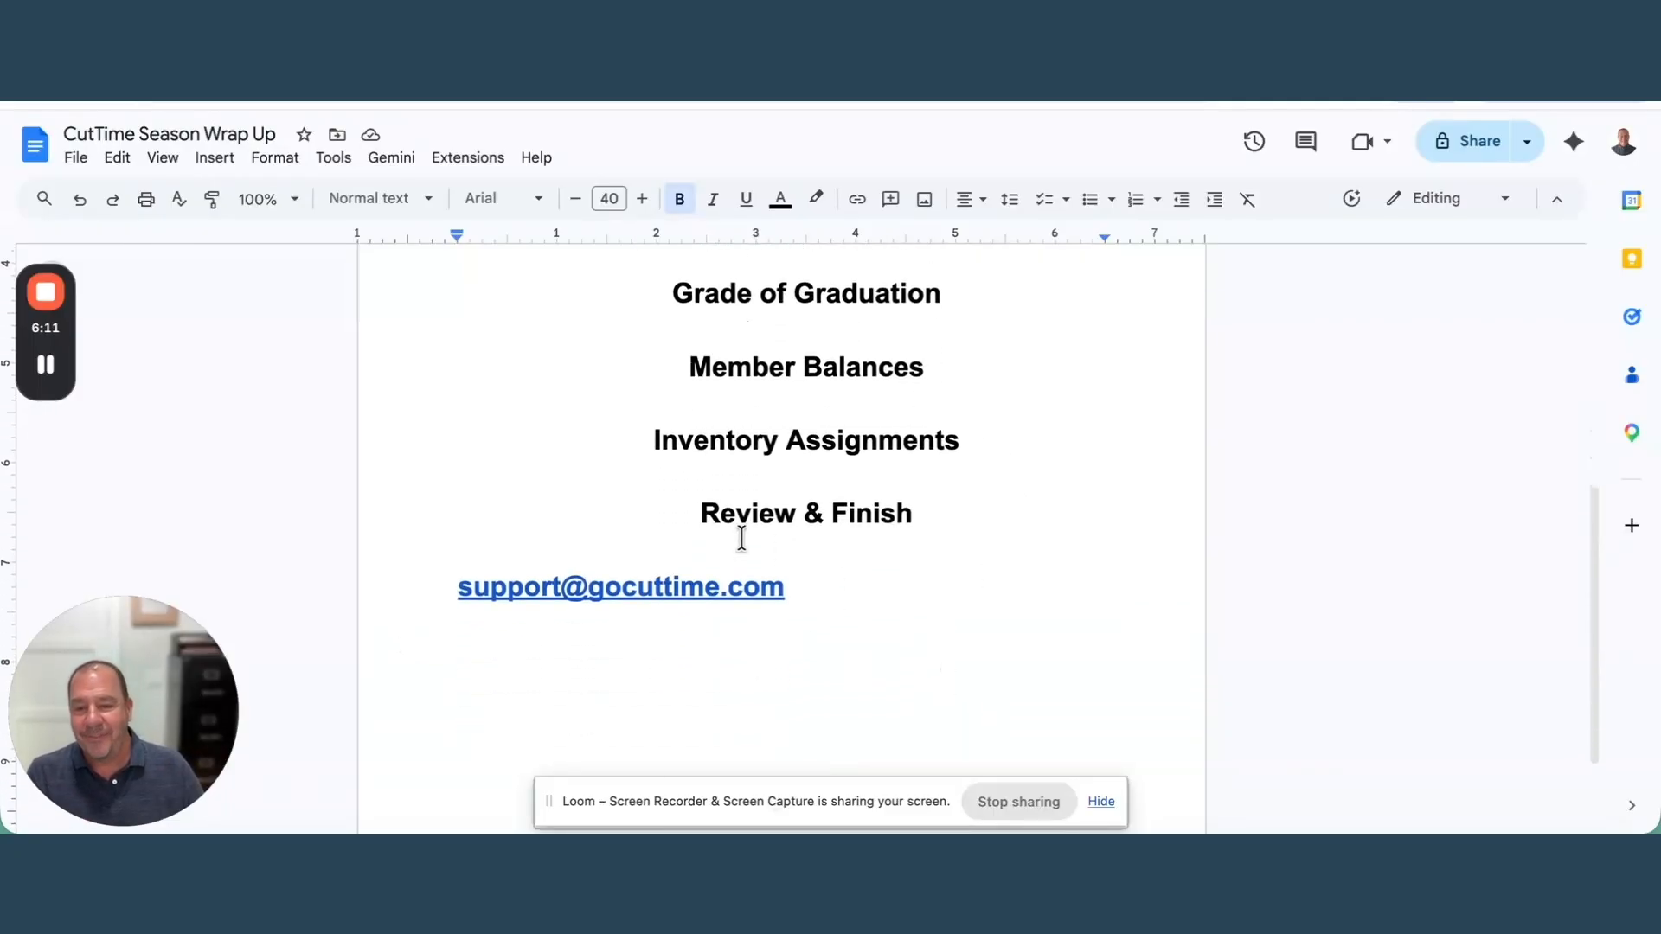